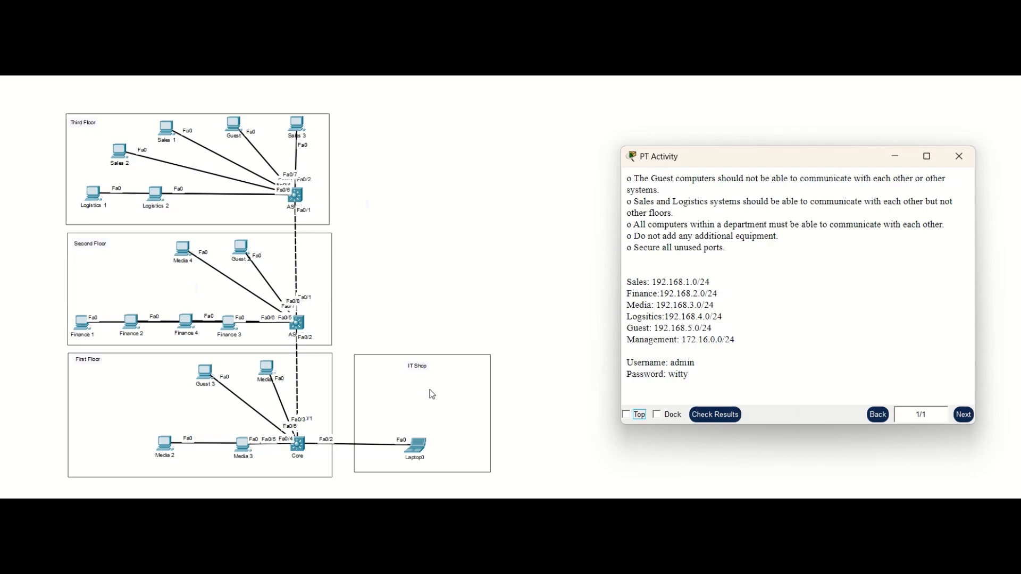
Step: Open the command prompt on Laptop0 and display its IP configuration with ipconfig
left_click(417, 449)
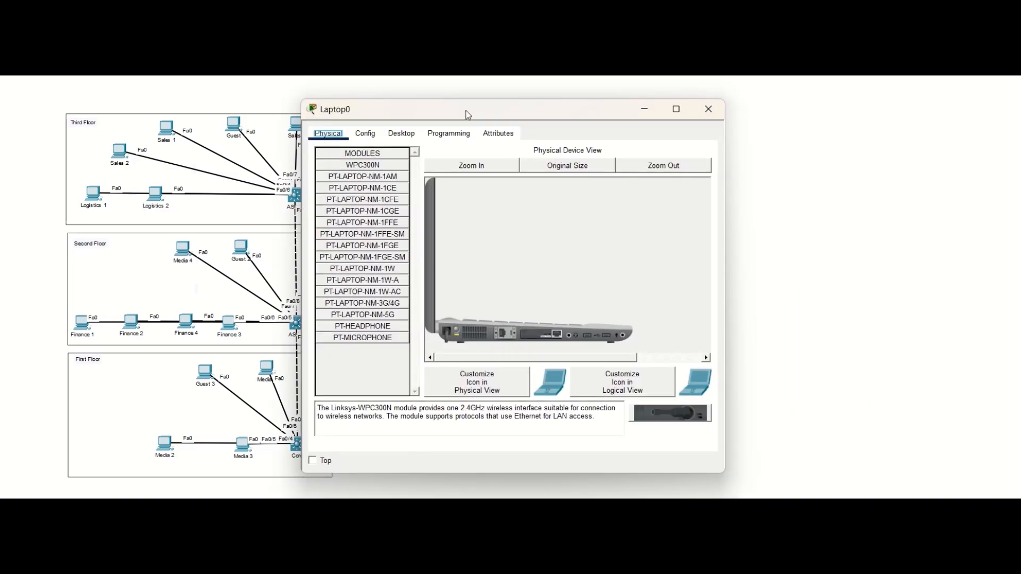
left_click_drag(466, 110, 695, 100)
left_click(629, 119)
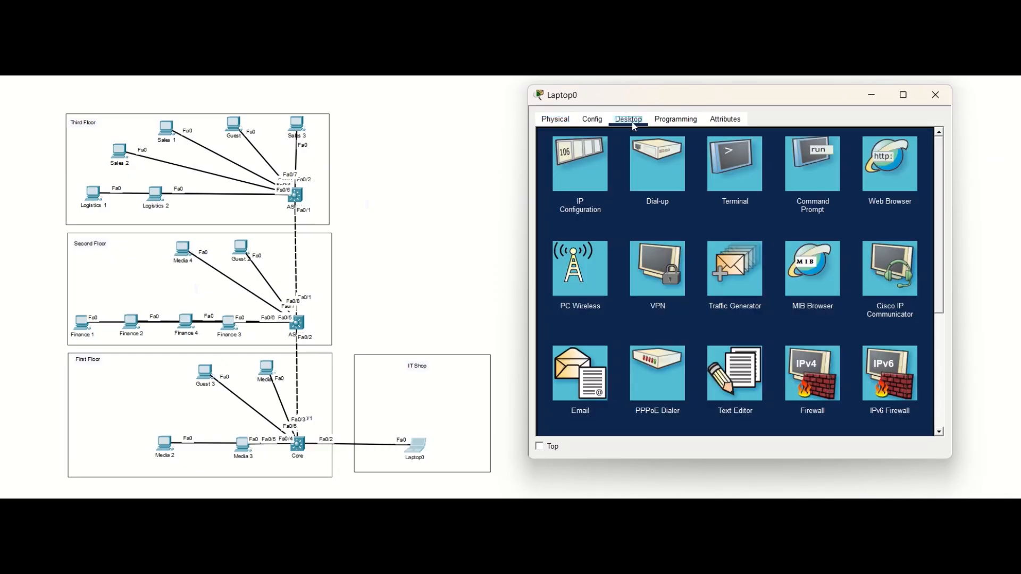
left_click(806, 168)
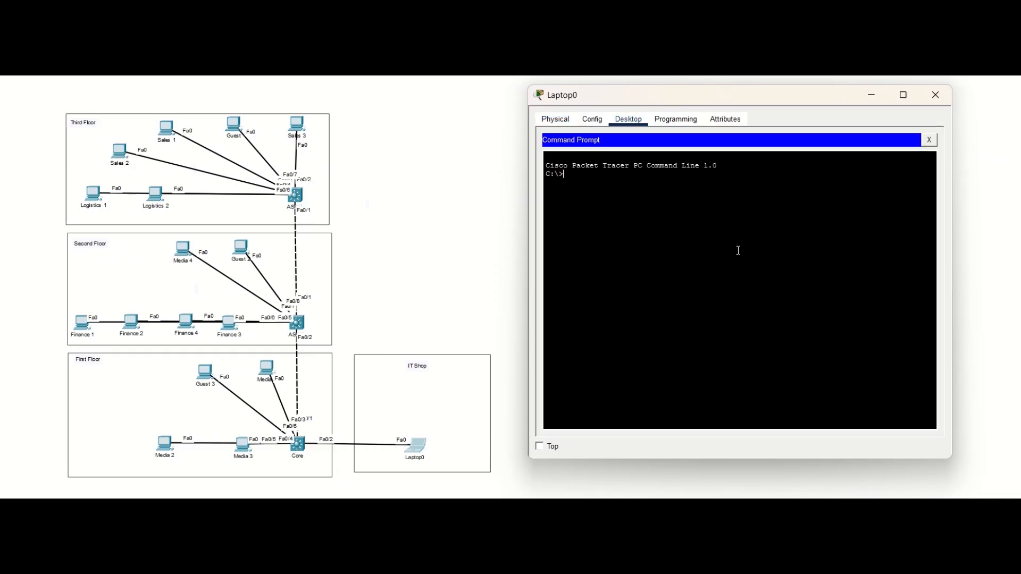
type("ipconfig")
key("Return")
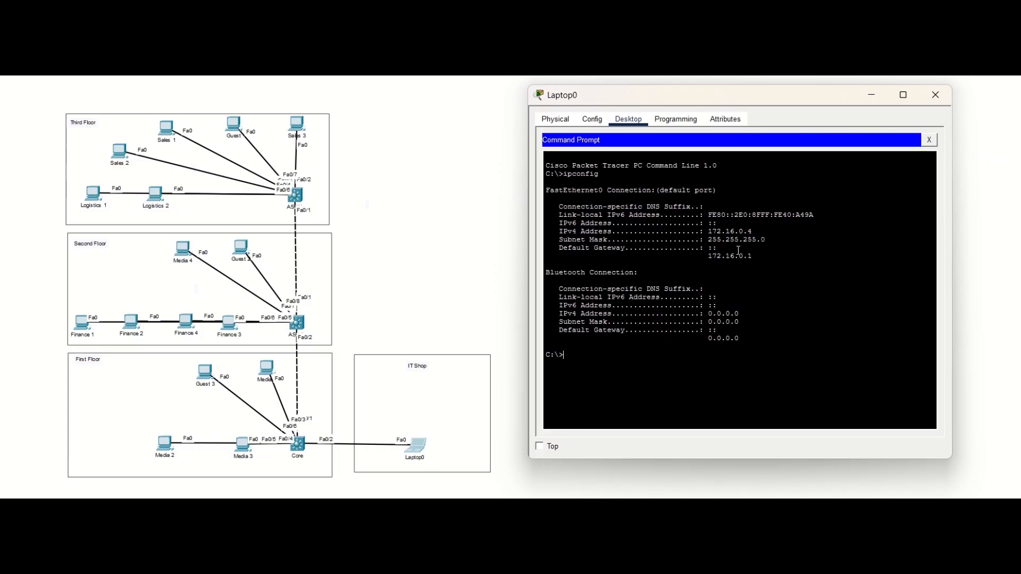
Step: Connect over SSH to 172.16.0.1 as admin and enter the account password
type("ssh -l admin")
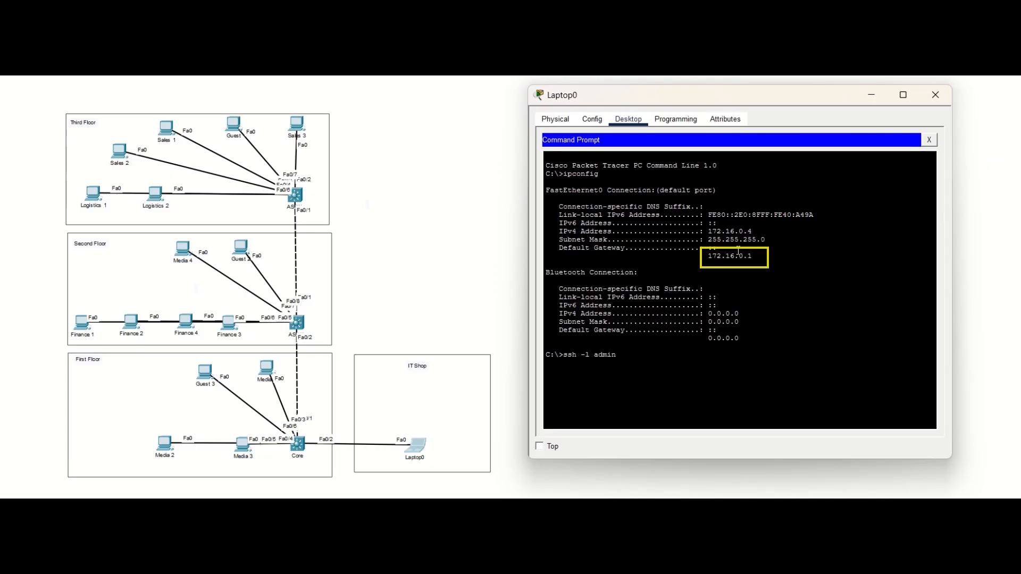
type(" 172.16.0.1")
key("Return")
key("Return")
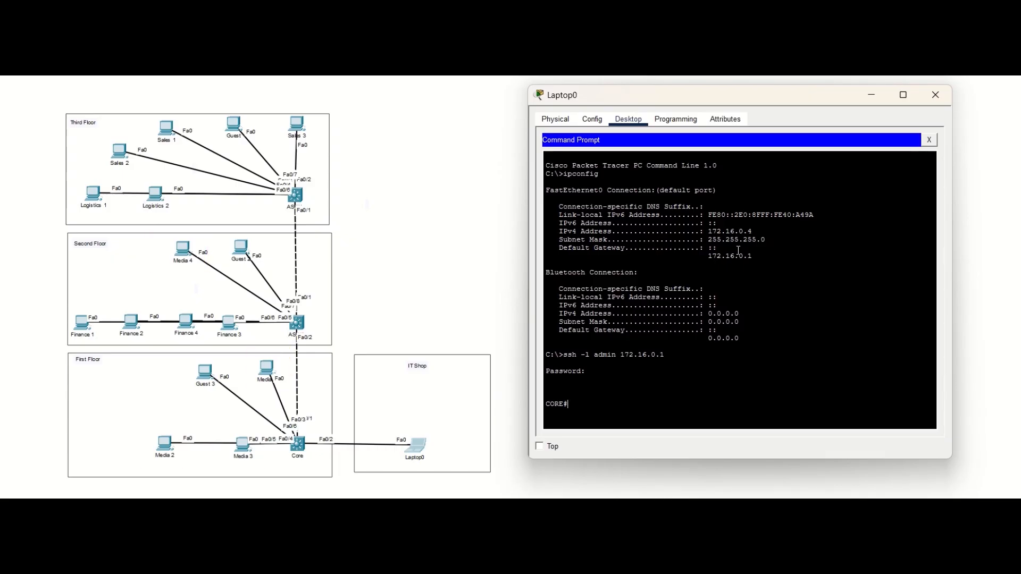
Step: Display the Core switch's trunk interfaces and its VLAN table
type("sh int trunk")
key("Return")
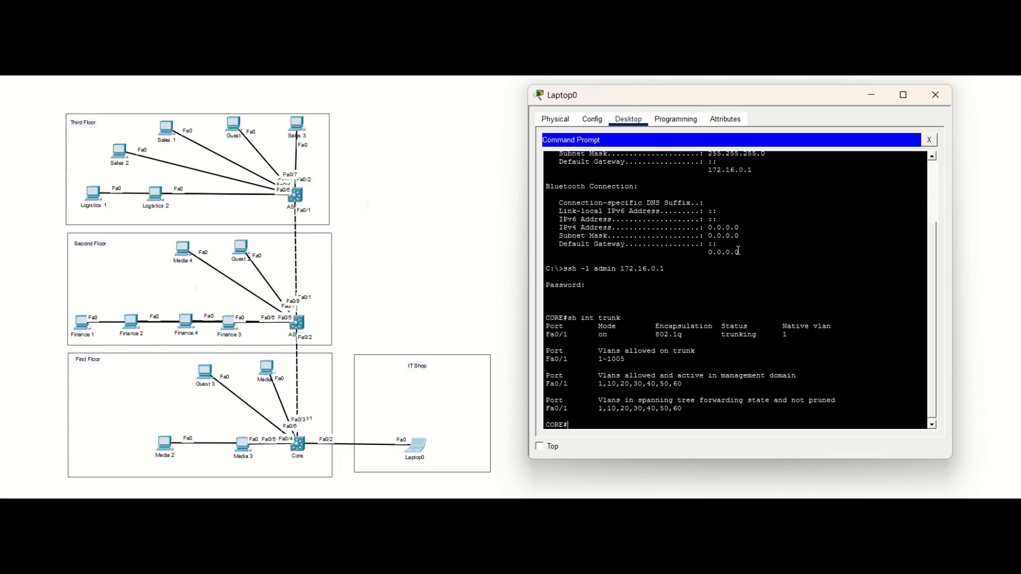
type("sh vlan")
key("Return")
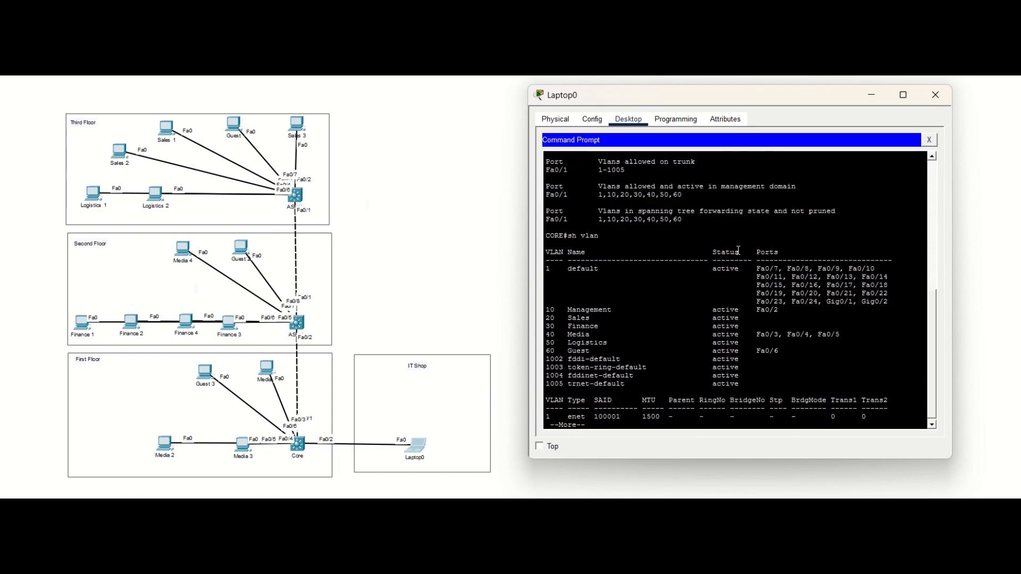
key("q")
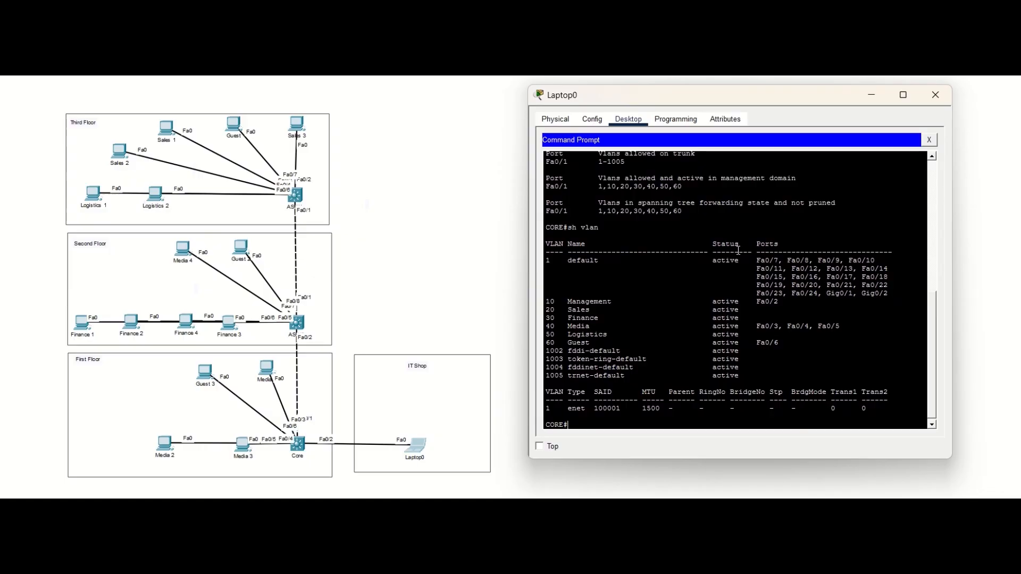
Step: Restrict the trunk on the Core switch's Fa0/1 interface to allowed VLANs 1,10,40
type("conf t")
key("Return")
type("int fa0/1")
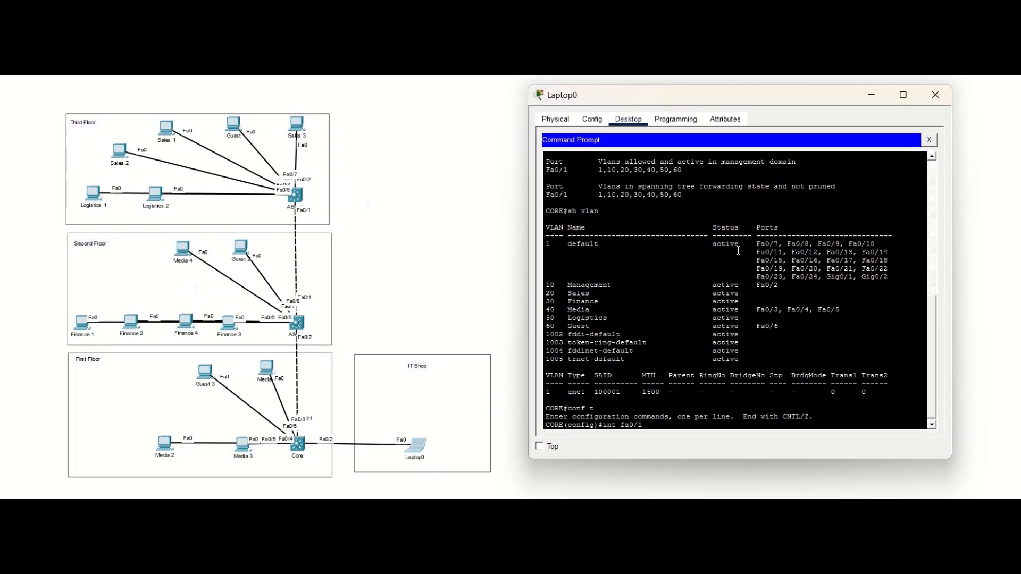
key("Return")
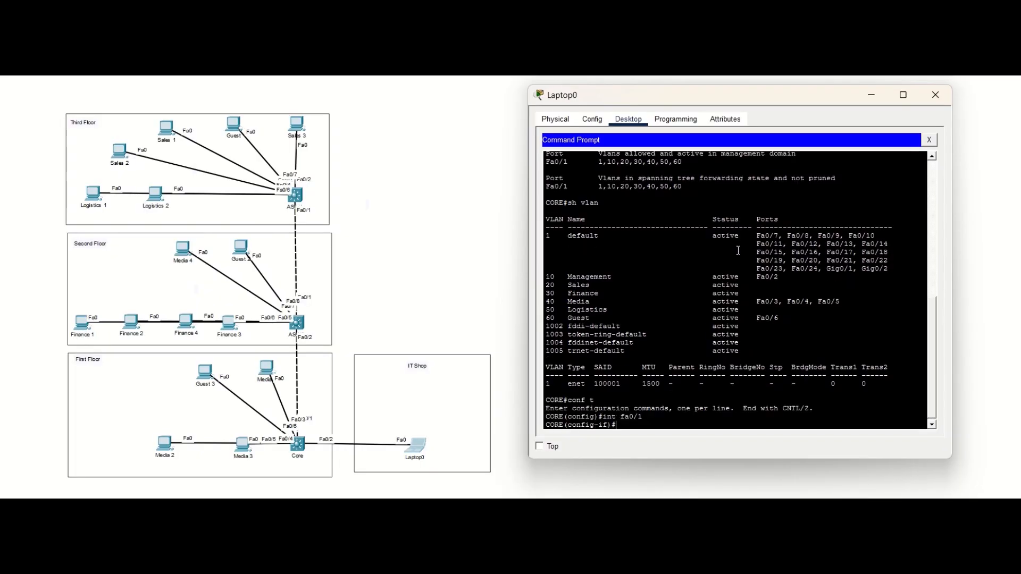
type("sw")
key("Tab")
type("tr")
key("Tab")
type("all")
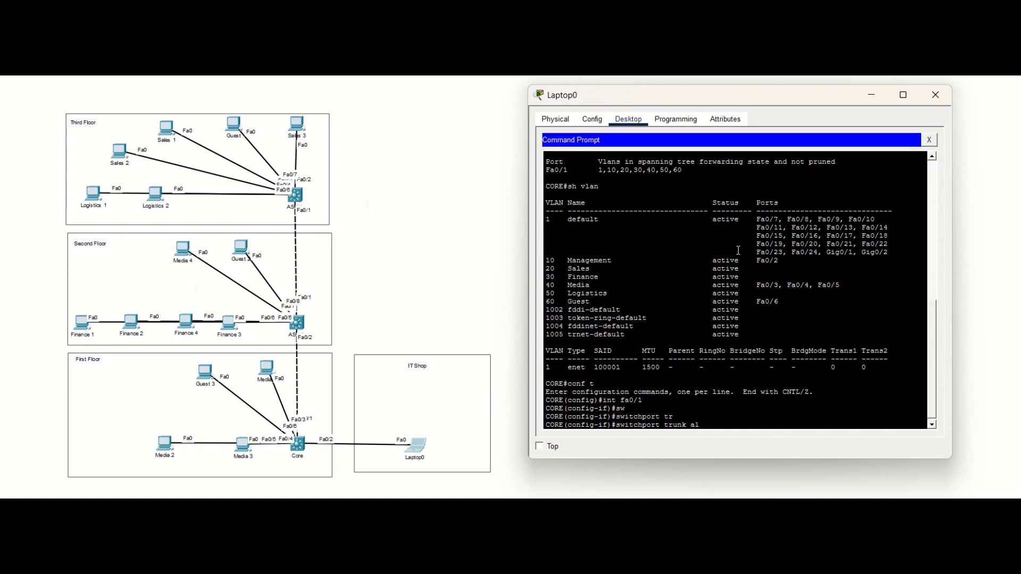
key("Tab")
type("vlan")
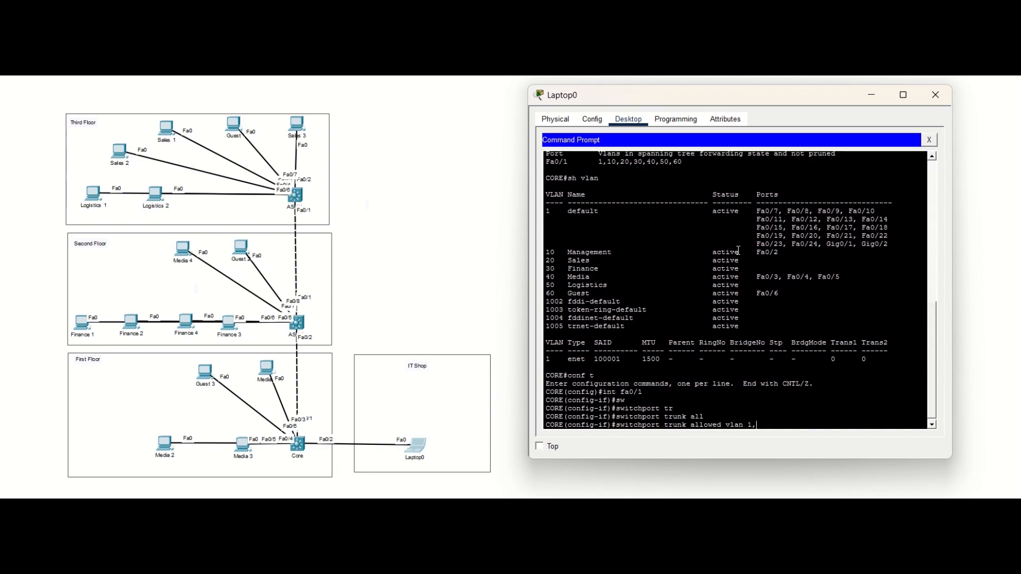
type(" 1,10,40")
key("Return")
Step: Check the trunk interfaces and their allowed VLANs on the Core switch from interface configuration mode
type("do sh int tru")
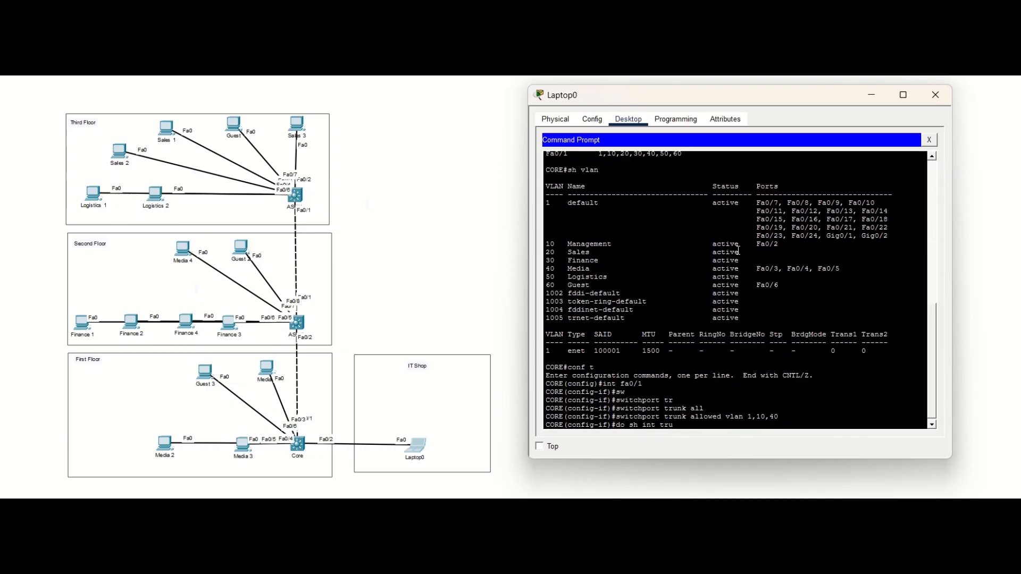
key("Tab")
key("Return")
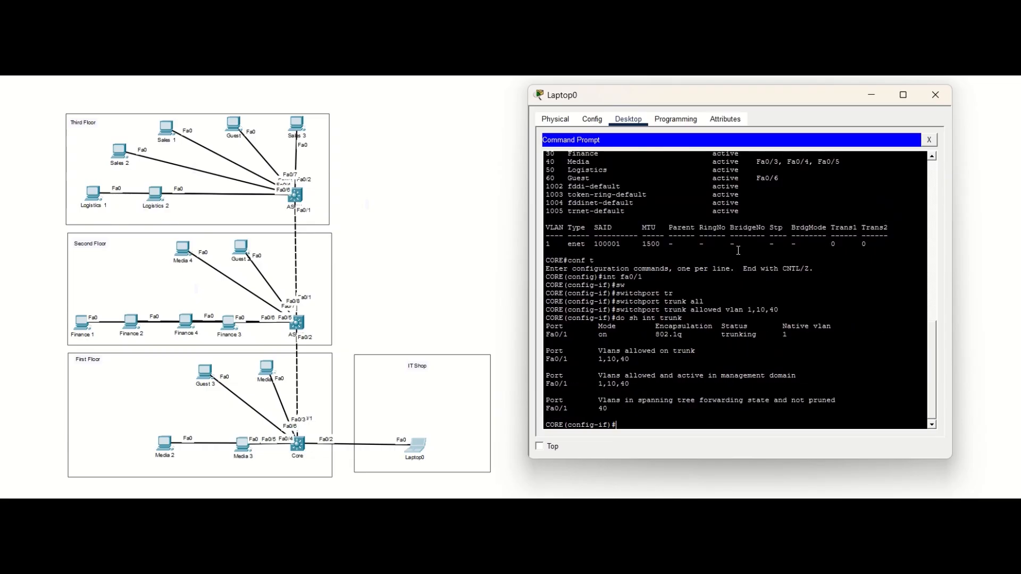
scroll(738, 251, "up", 5)
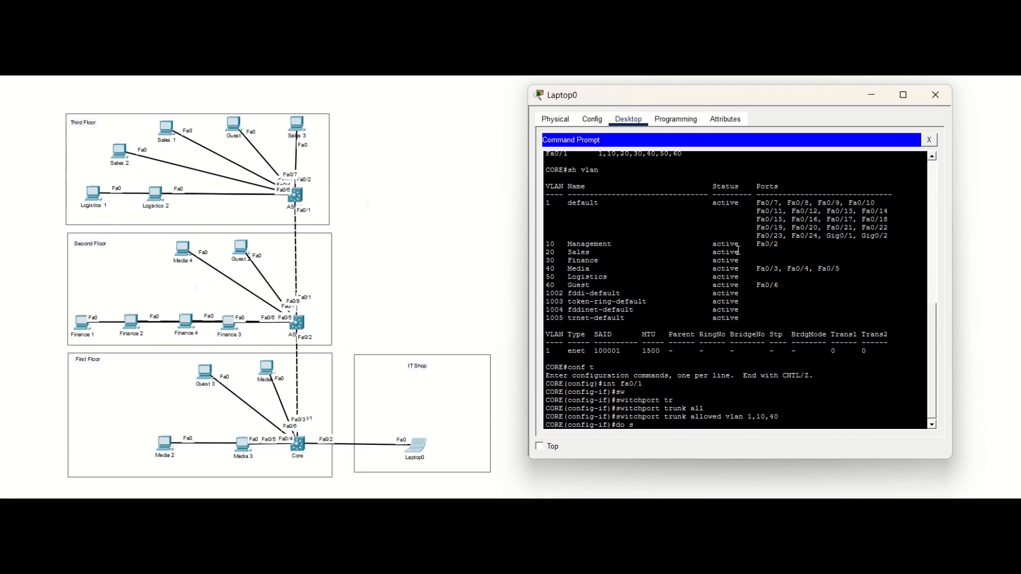
key("Tab")
key("Return")
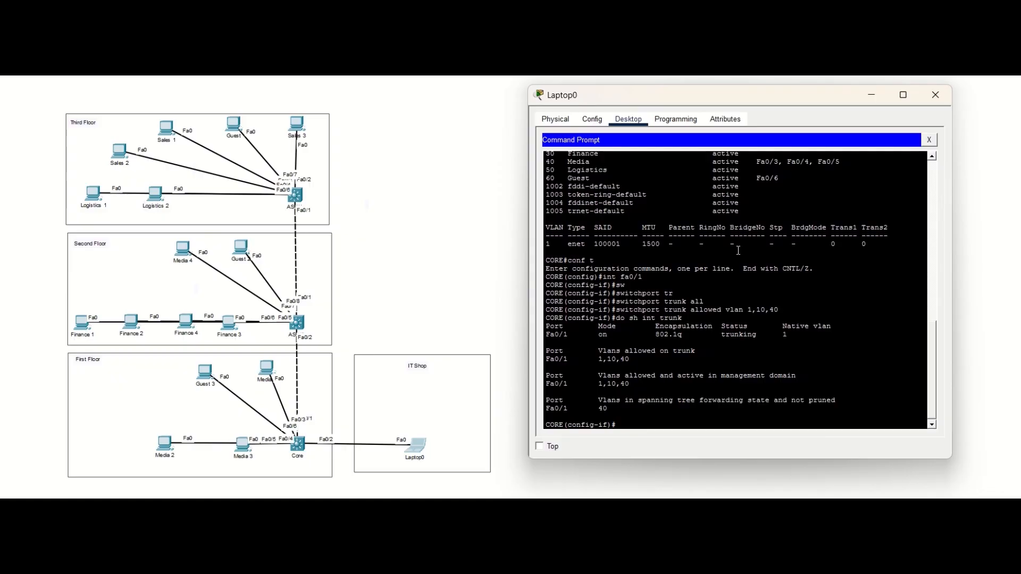
Step: List the complete interface status of the Core switch to identify its unused ports
type("do sh int sa")
type("atus")
key("Return")
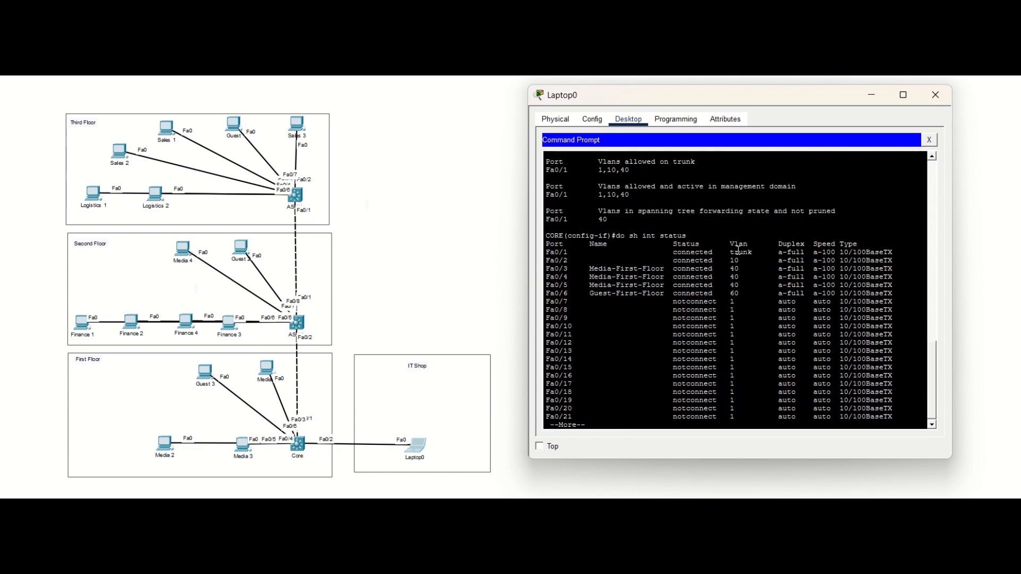
key("space")
Step: Set the Core switch interface range fa0/7 - 24, gi0/1 - 2 to switchport mode access
type("int range fa0/")
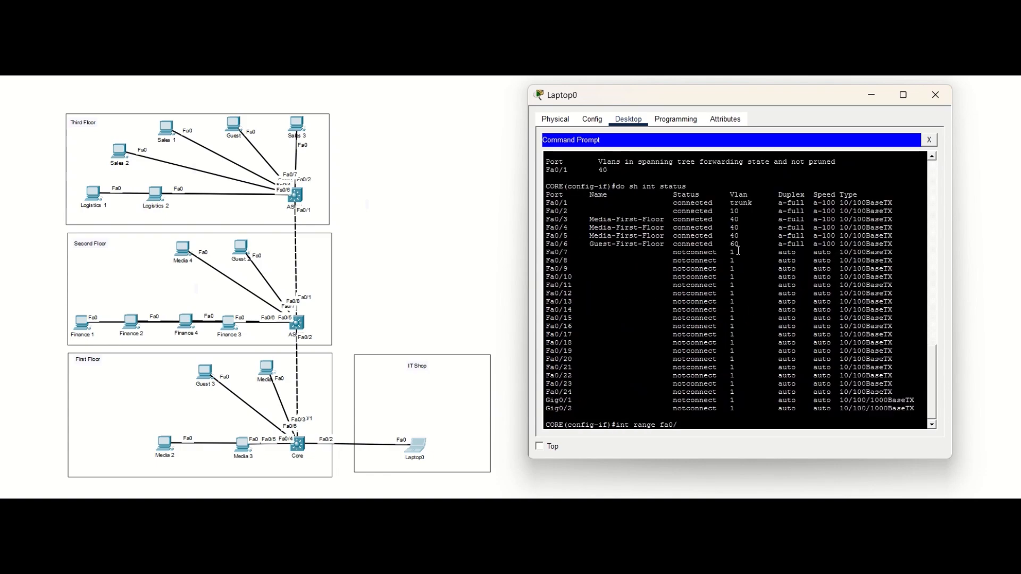
type("7 - 24, gi0/1 - 2")
key("Return")
type("sw")
key("Tab")
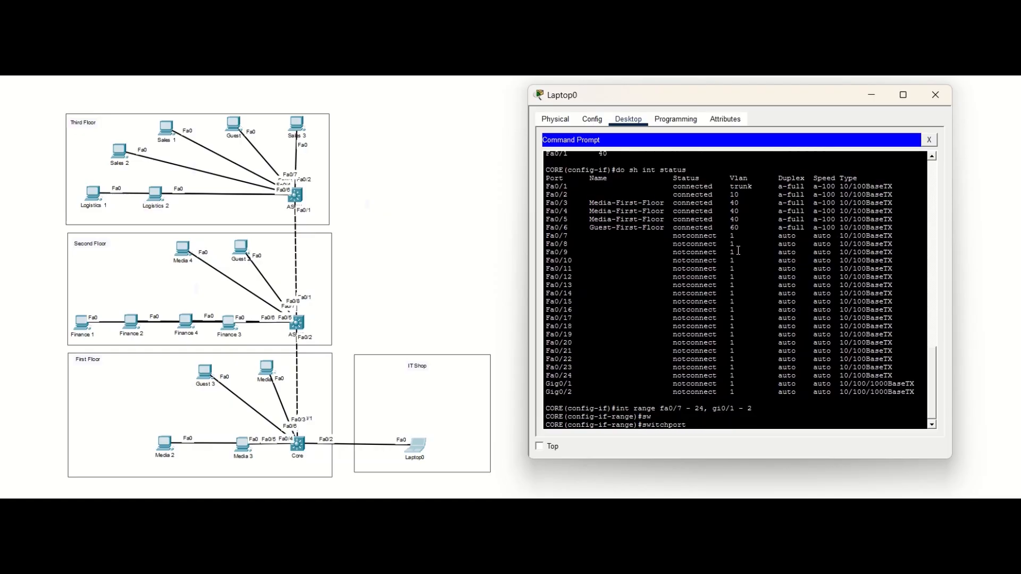
type("mo")
key("Tab")
type("acc")
key("Tab")
key("Return")
Step: Enable port security on the selected range of unused Core switch ports
type("sw")
key("Tab")
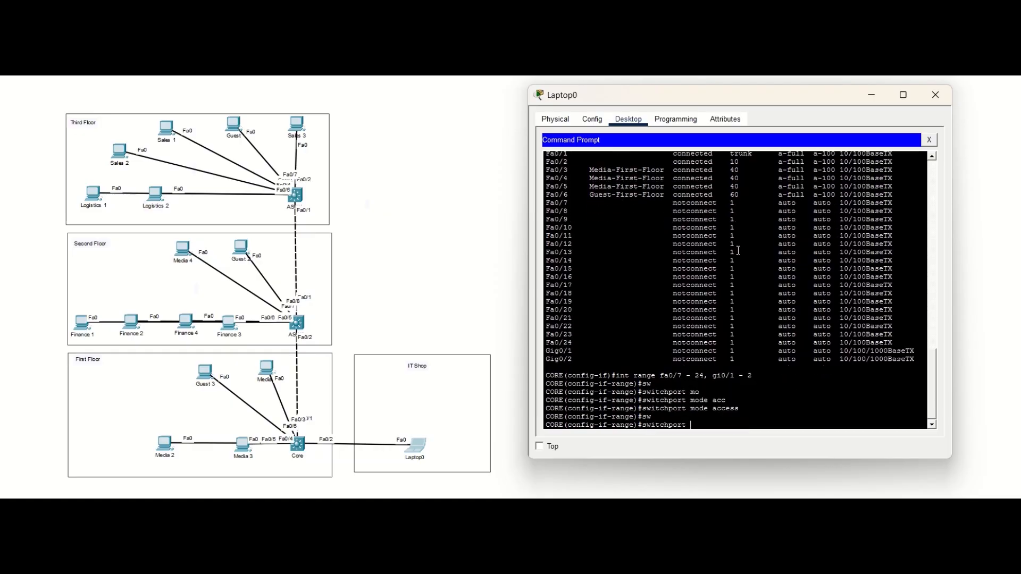
type("po")
key("Tab")
key("Return")
Step: Configure sticky port-security MAC addresses on the selected Core port range and leave configuration mode
type("sw")
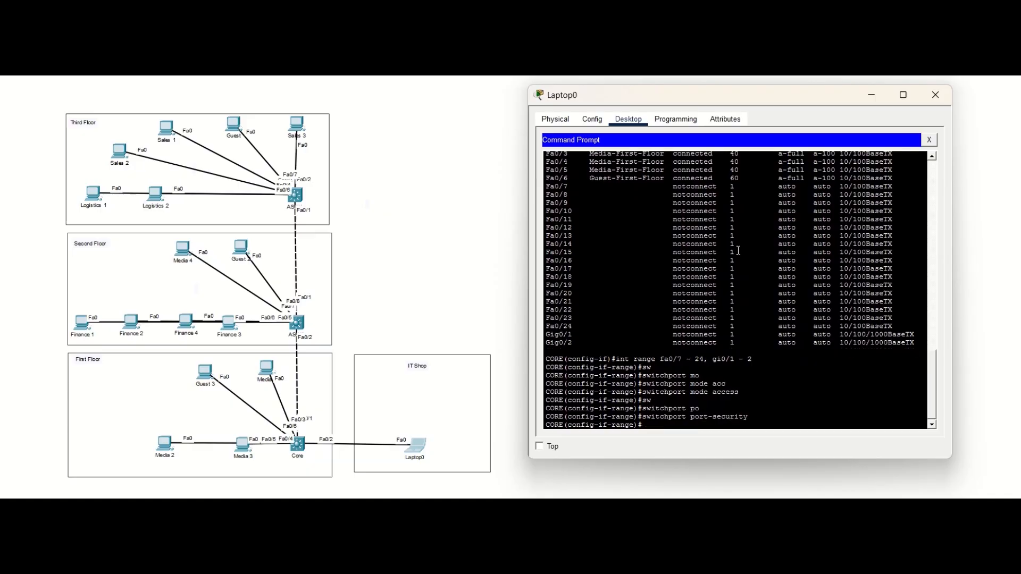
key("Tab")
type("po")
key("Tab")
type("mac ad")
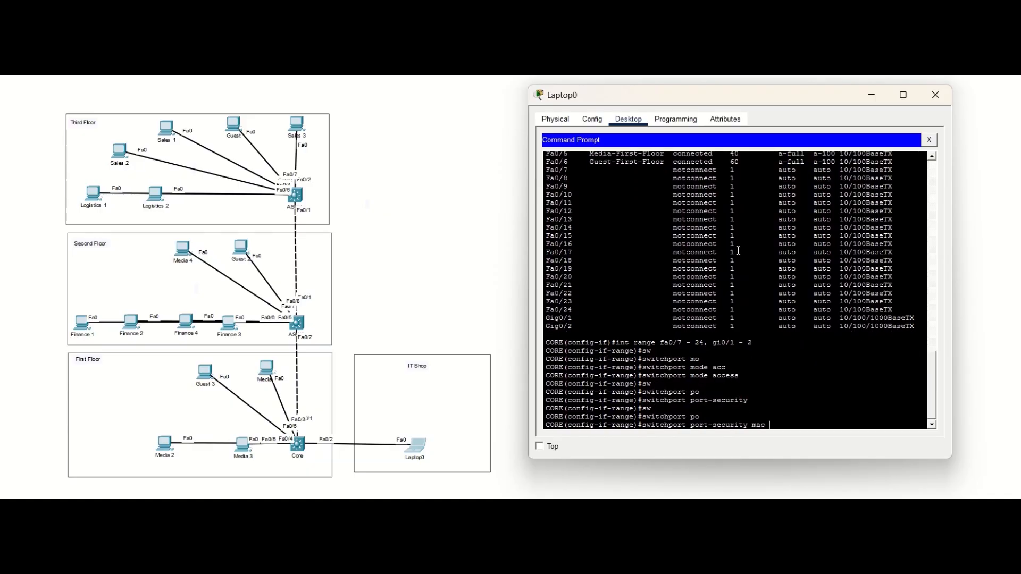
key("Tab")
key("BackSpace")
key("BackSpace")
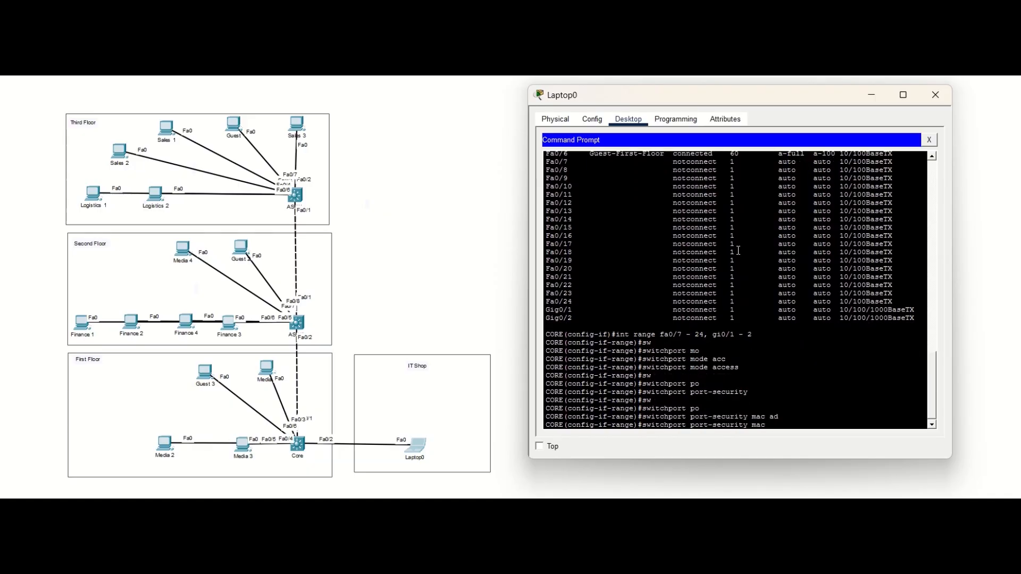
type("-a")
key("Tab")
type("sti")
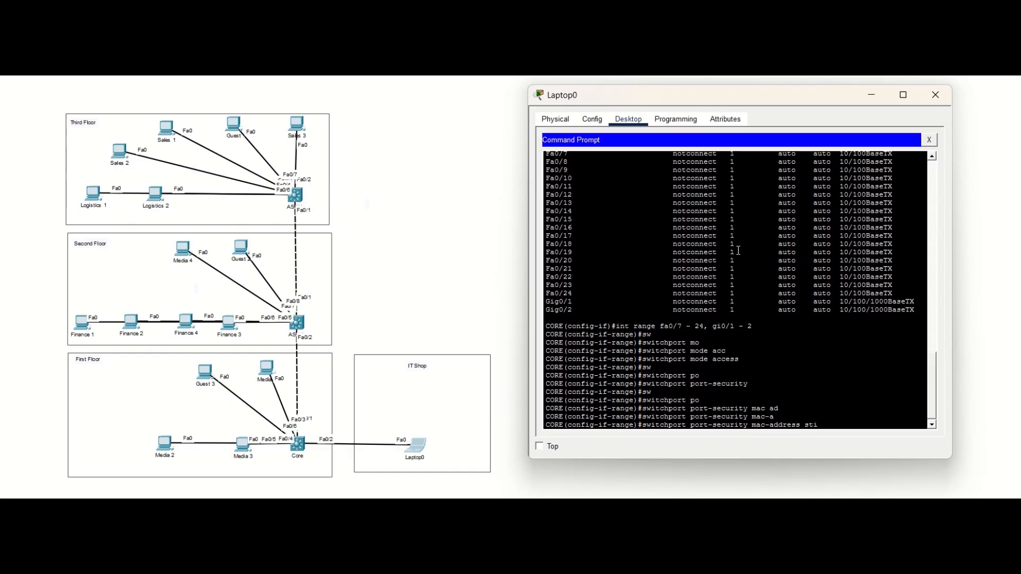
type("cky")
key("Return")
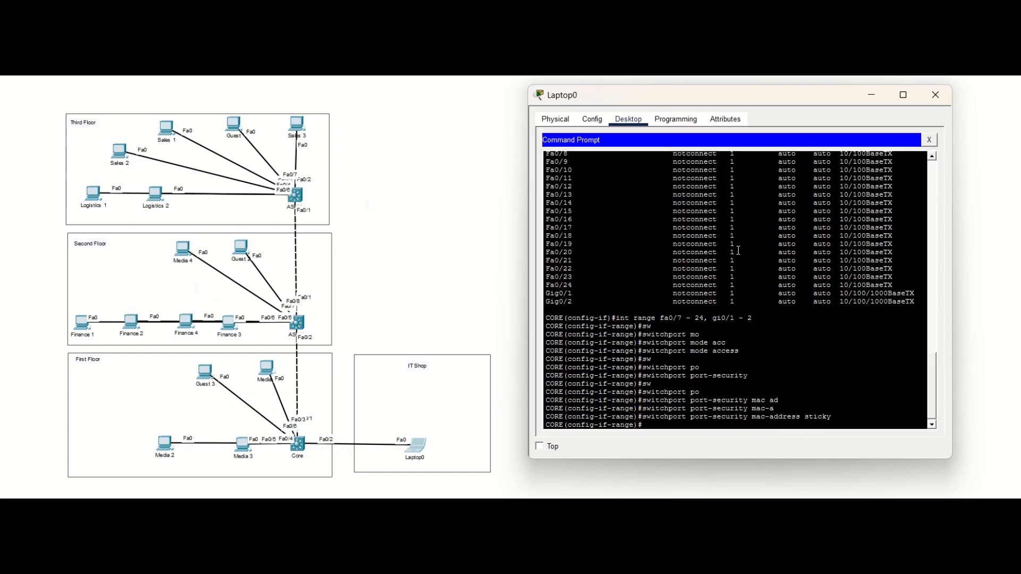
key("ctrl+z")
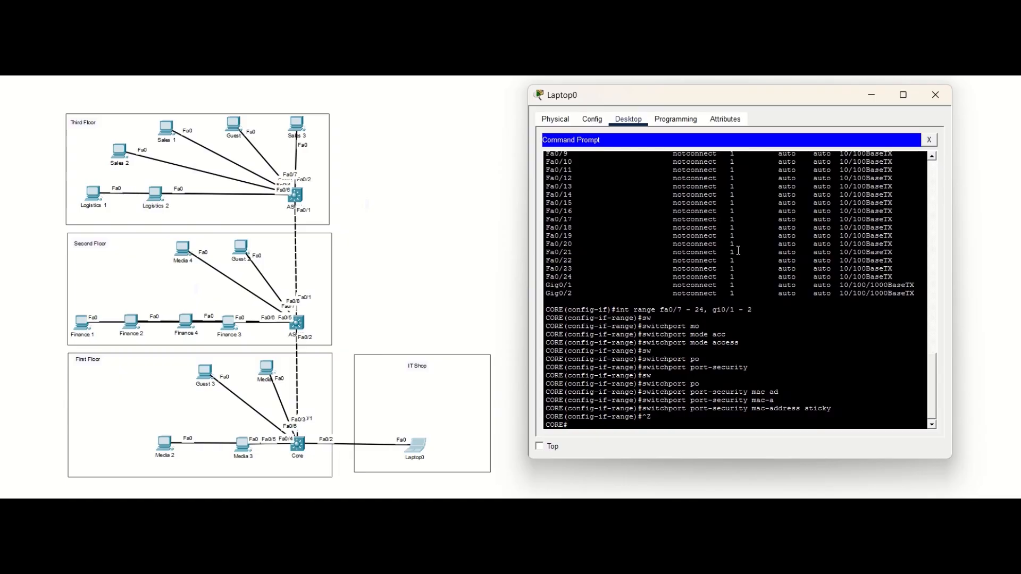
Step: Close the SSH session to the Core switch and log back in to 172.16.0.1 as admin with the account password
type("exit")
key("Return")
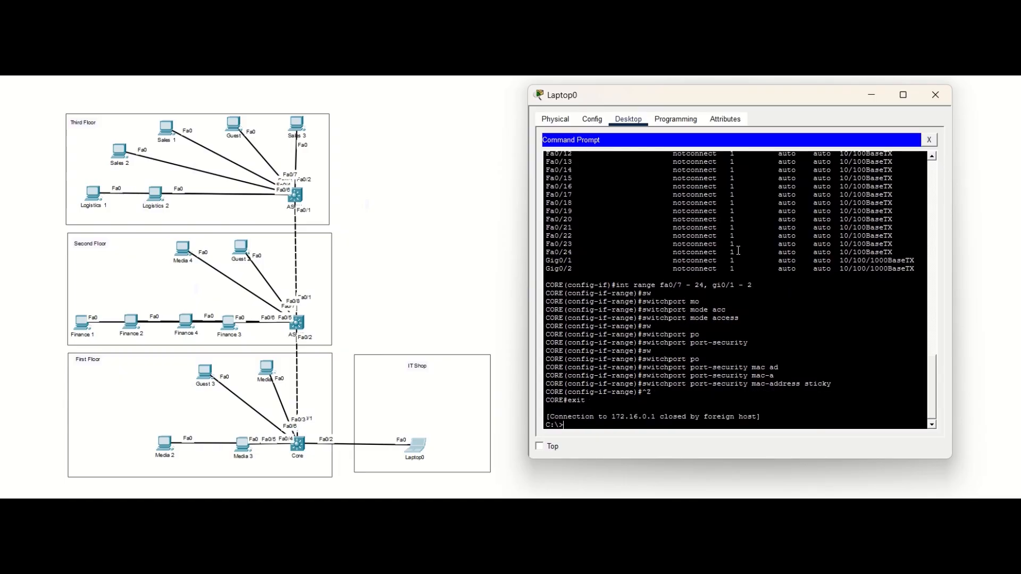
key("Up")
key("Return")
Step: Show the Core switch's CDP neighbors, first as a summary and with full detail to find the neighbor's IP address
key("Return")
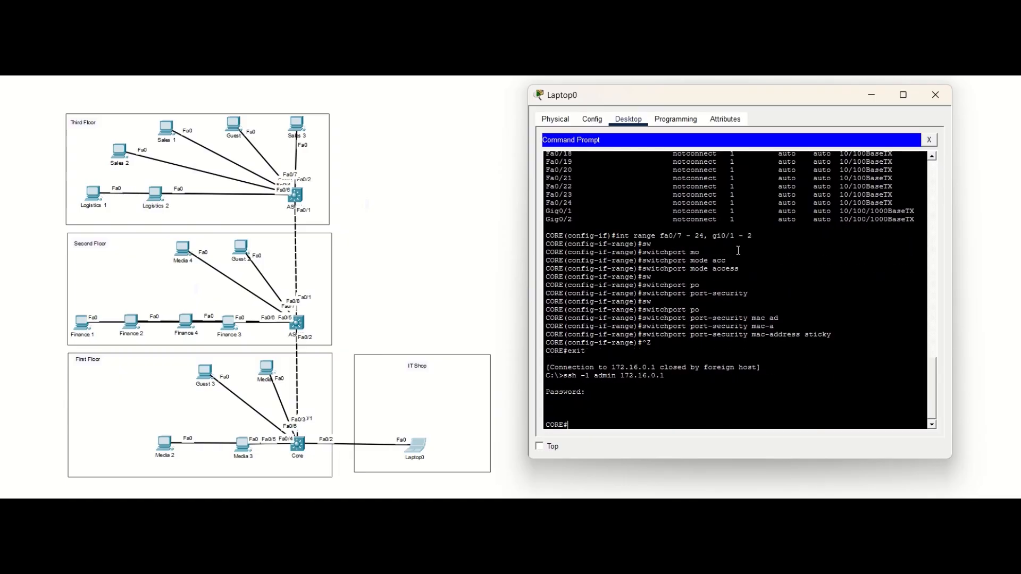
type("show cdp nei")
key("Tab")
key("Return")
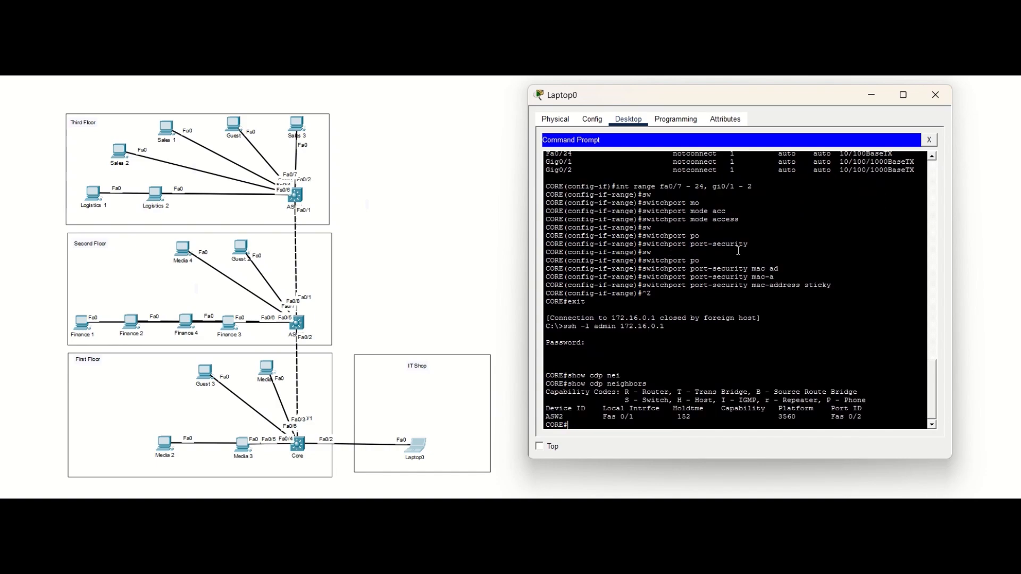
key("Up")
type("de")
key("Tab")
Step: Switch the SSH session to 172.16.0.2 as admin, entering the account password, and list that switch's trunk interfaces
key("Return")
key("ctrl+z")
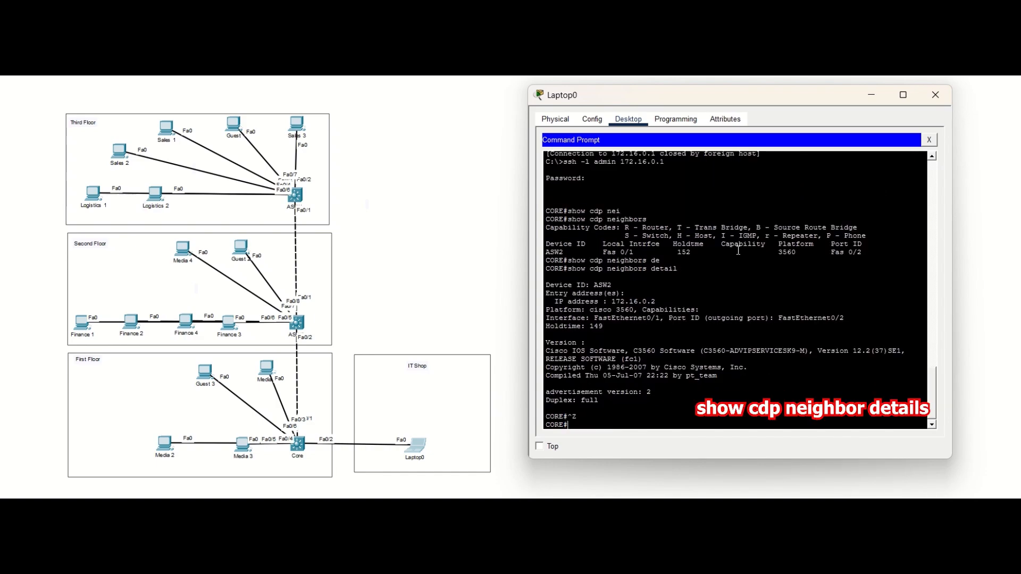
key("ctrl+z")
type("exit")
key("Return")
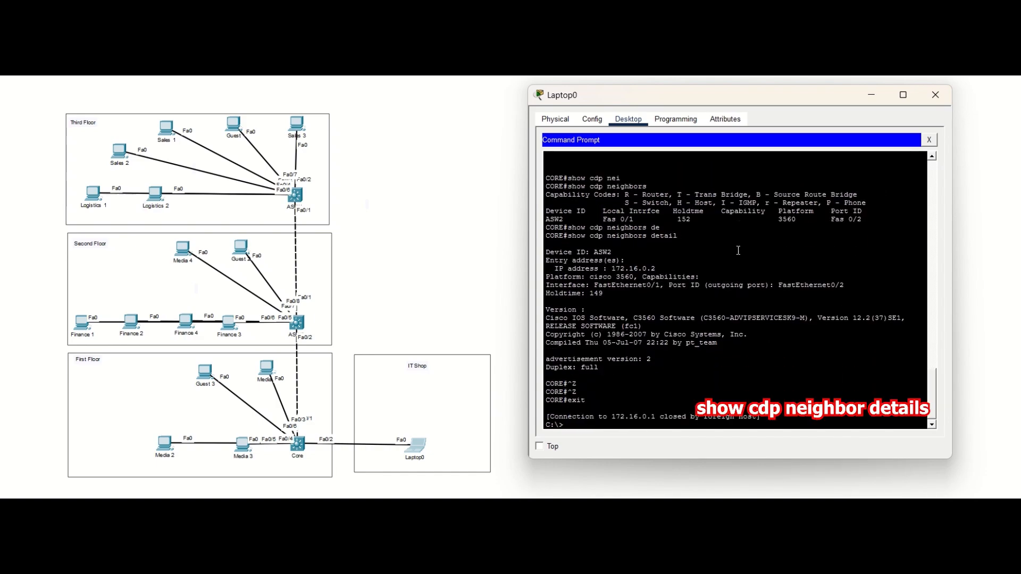
key("Up")
key("Return")
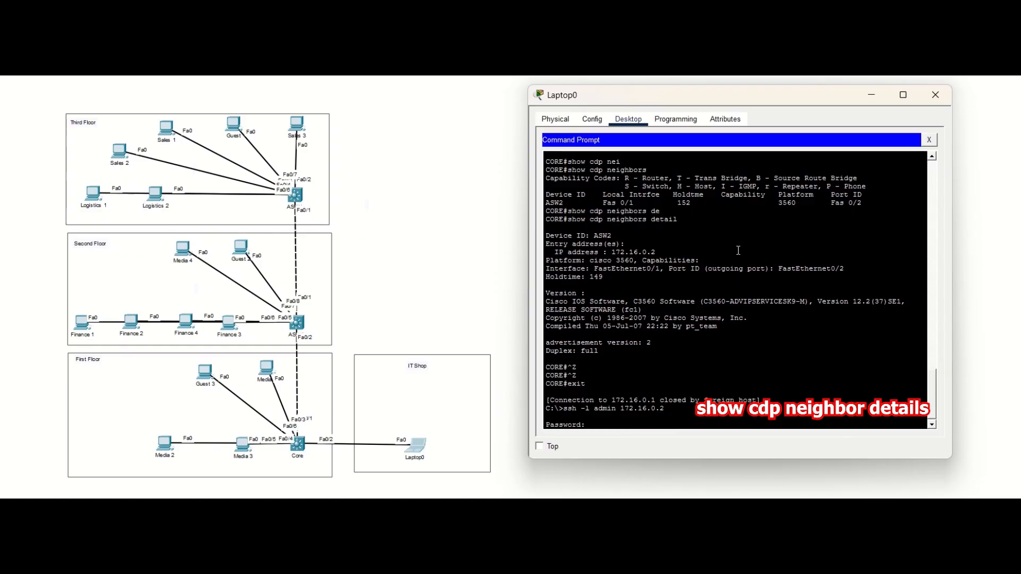
key("Return")
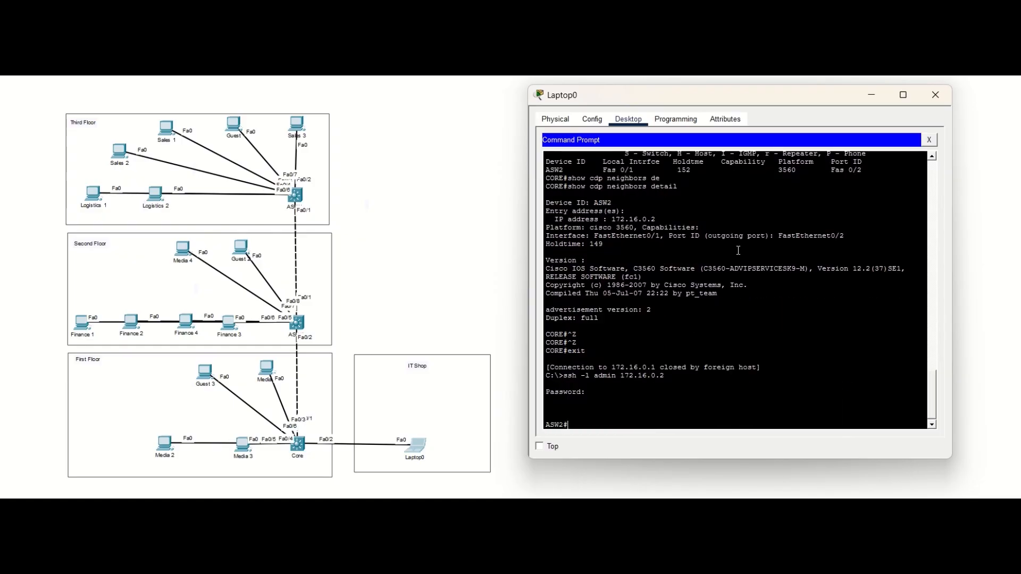
type("sh int trunk")
key("Return")
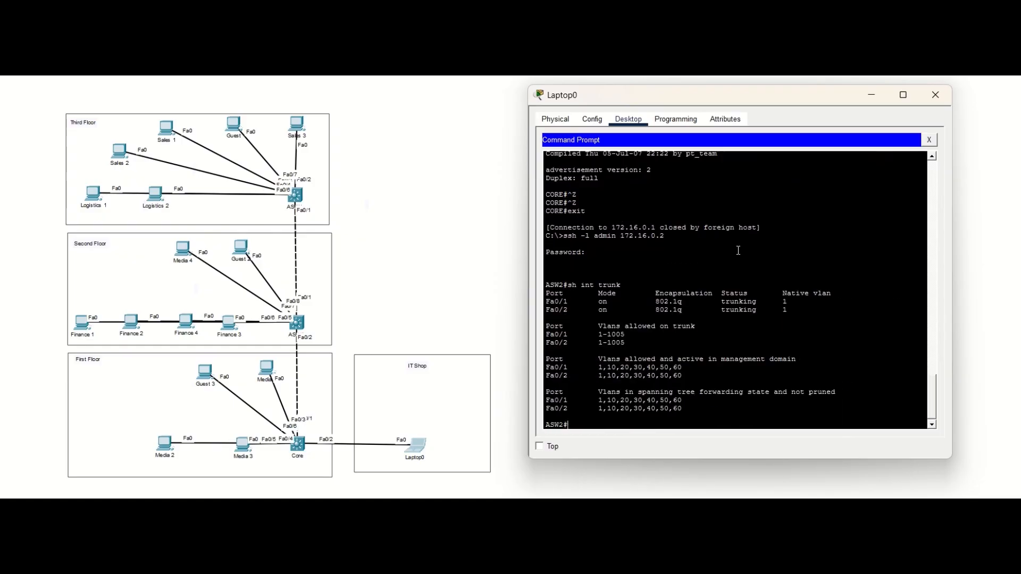
Step: On ASW2, restrict the allowed VLANs on trunk interface Fa0/2 to 1, 40 and 10
type("conf t")
key("Return")
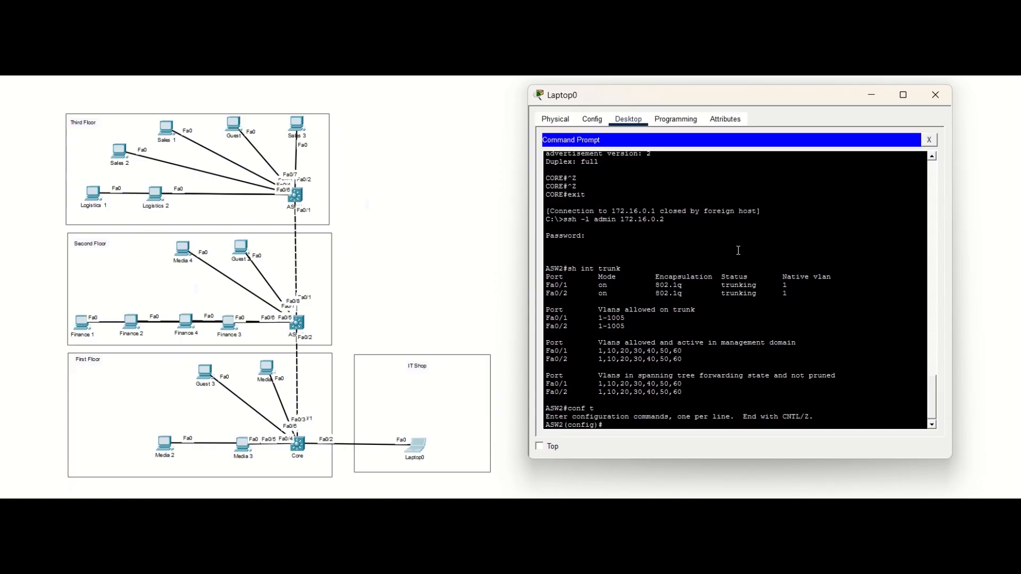
type("int fa0/2")
key("Return")
type("sw")
key("Tab")
type("tr")
key("Tab")
type("al")
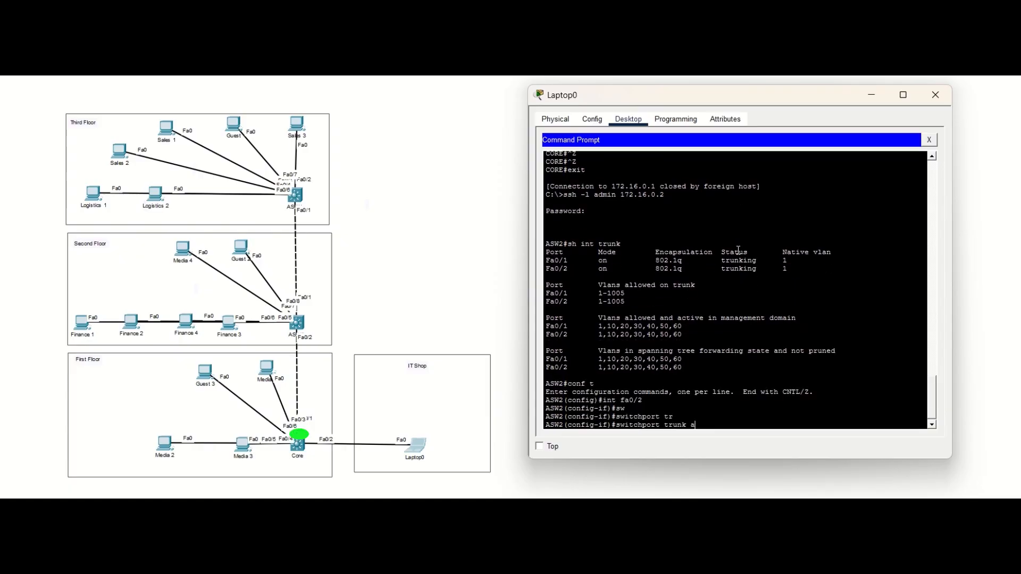
key("Tab")
type("vlan 1,40,10")
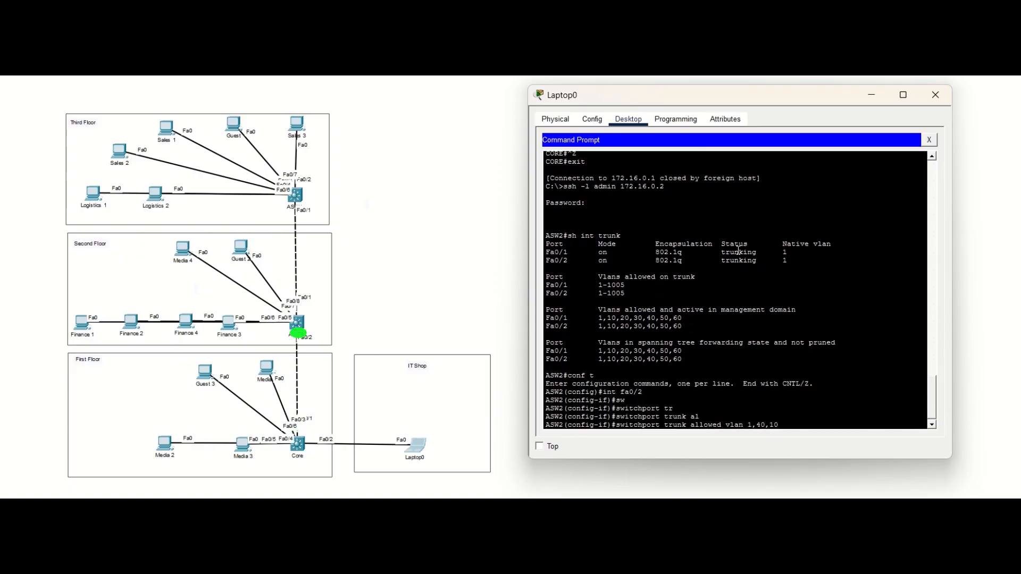
key("Return")
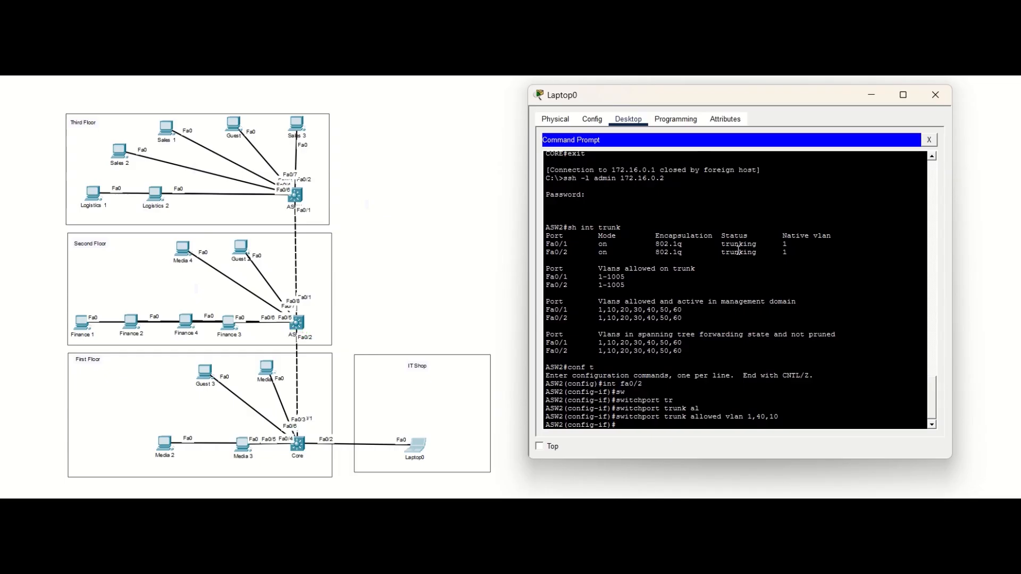
Step: Check the allowed VLANs on ASW2's trunks and list the switch's VLANs with their port assignments
type("do sh int tru")
key("Tab")
key("Return")
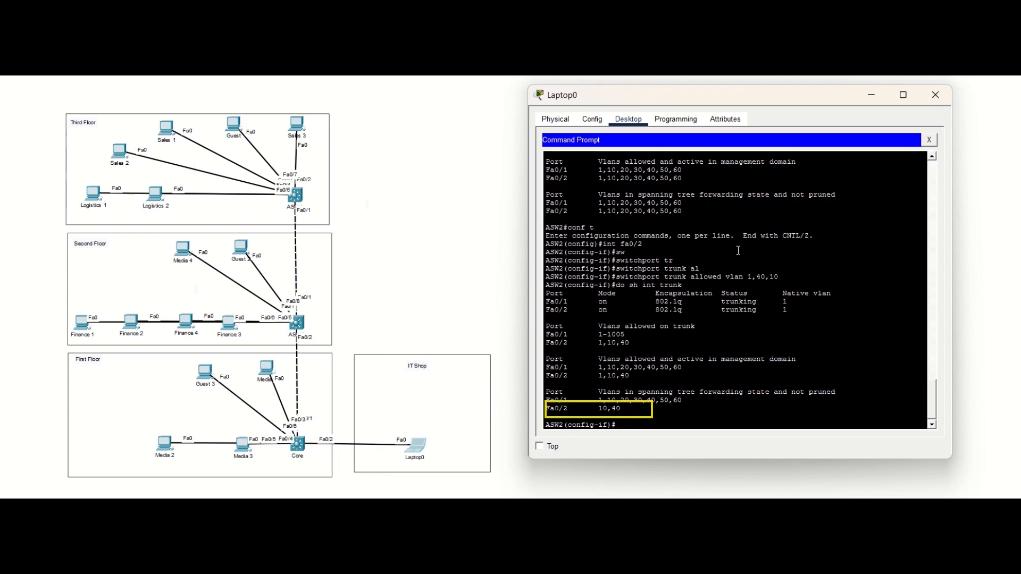
scroll(739, 251, "up", 10)
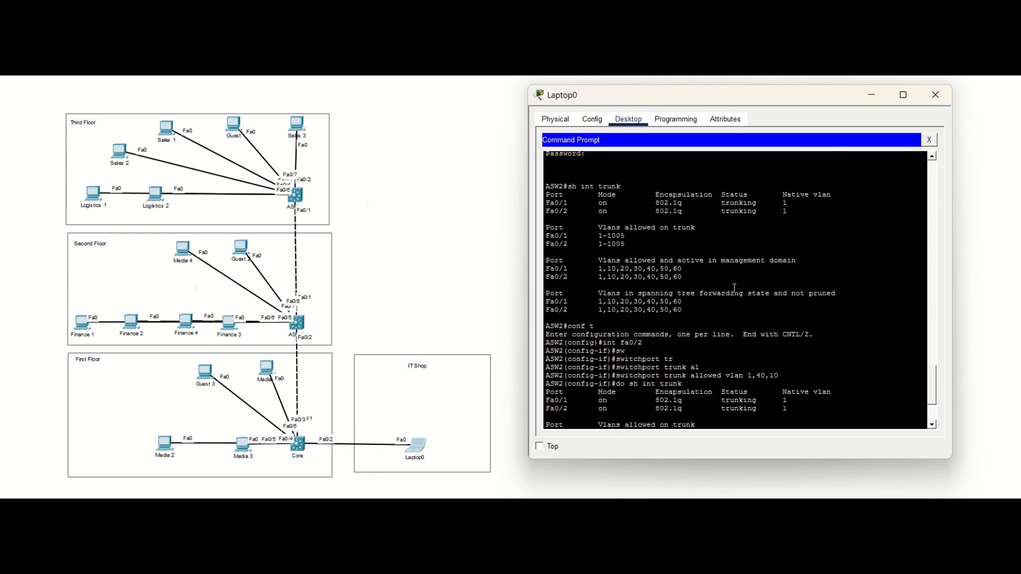
scroll(736, 286, "down", 8)
scroll(736, 287, "down", 2)
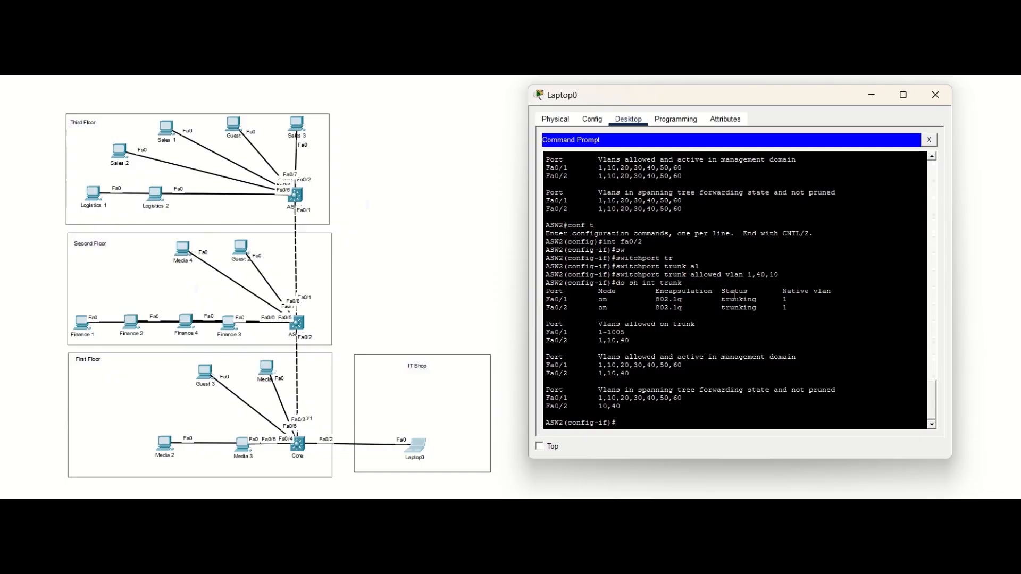
type("do sh vlan")
key("Return")
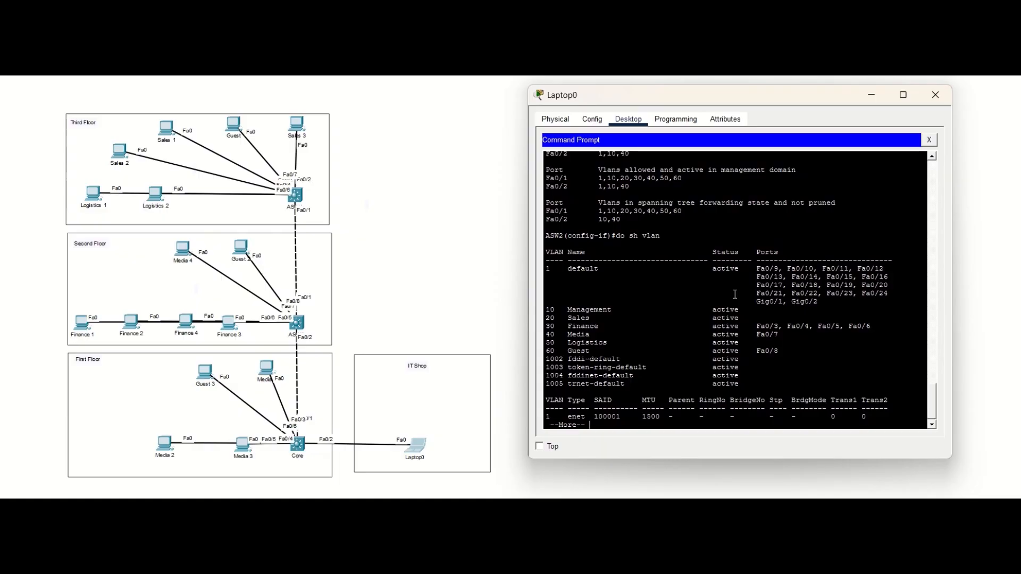
Step: Restrict the allowed VLANs on ASW2's trunk interface Fa0/1 to 1 and 10
type("int fa0/1")
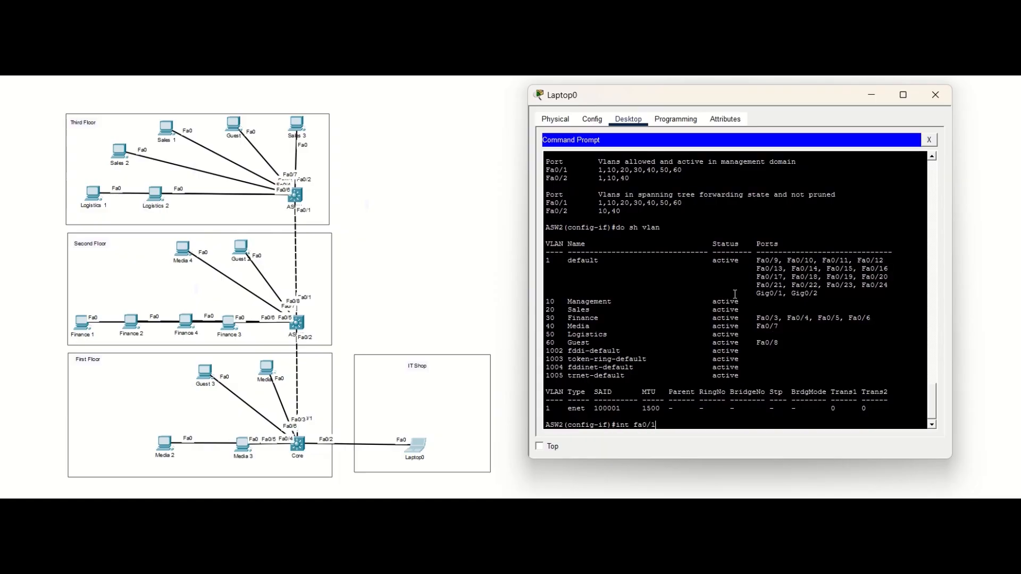
key("Return")
type("sw")
key("Tab")
type("tr")
key("Tab")
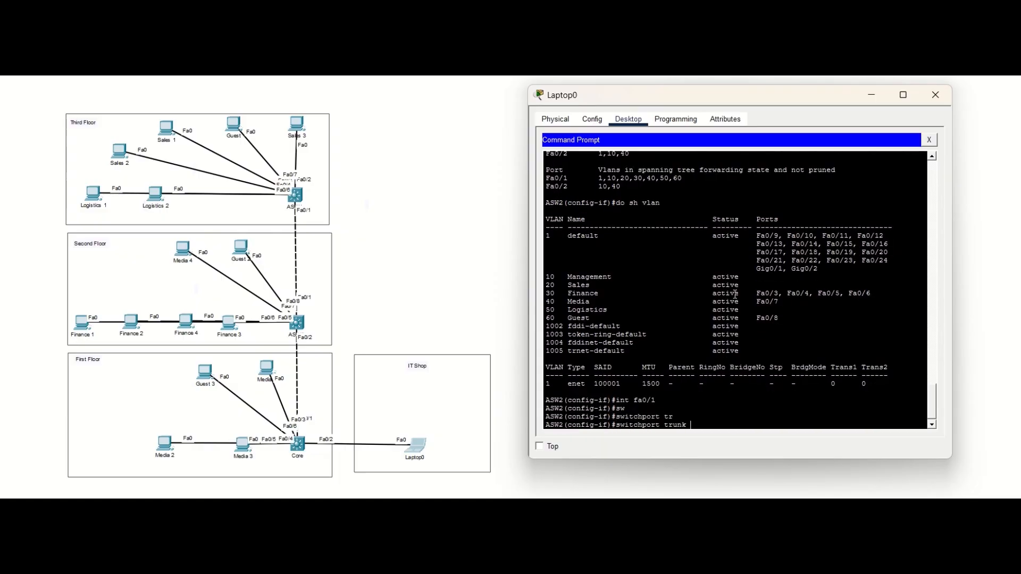
type("all")
key("Tab")
type("vlan")
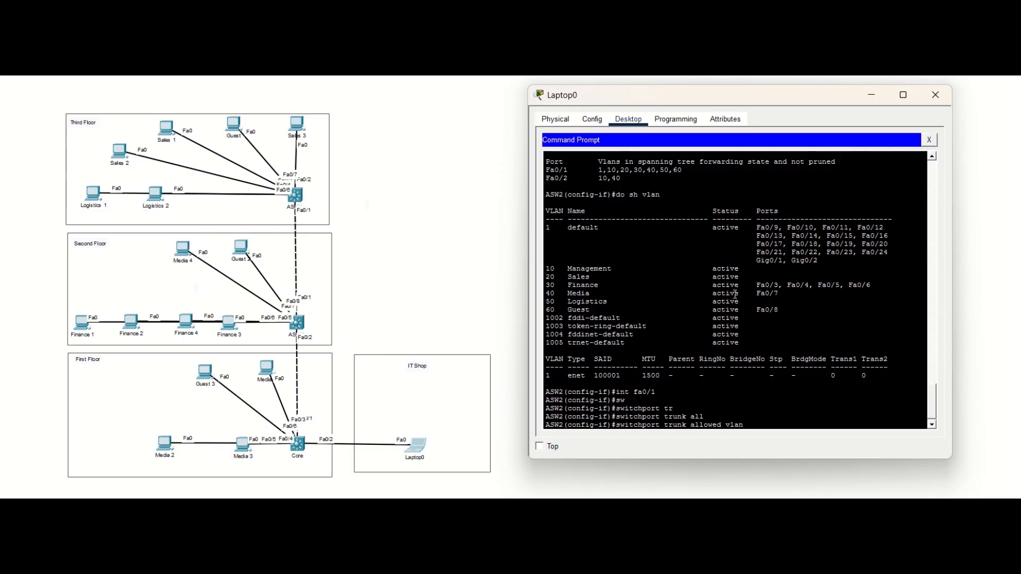
type(" 1,10")
key("Return")
Step: Check ASW2's interface status and set the unused ports Fa0/9 - 24 and Gi0/1 - 2 to access mode
type("do sh int status")
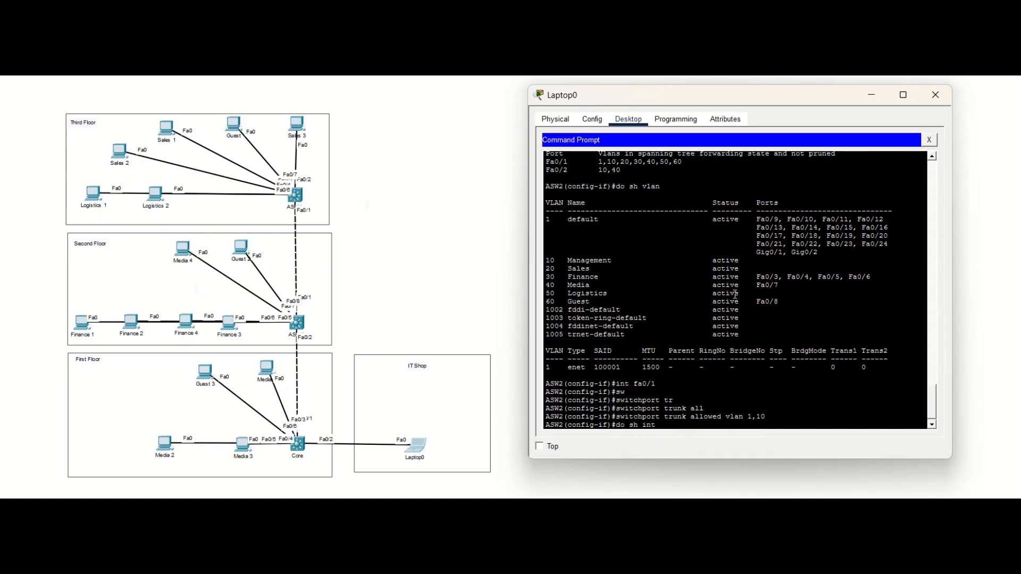
key("Return")
type("int range fa0/")
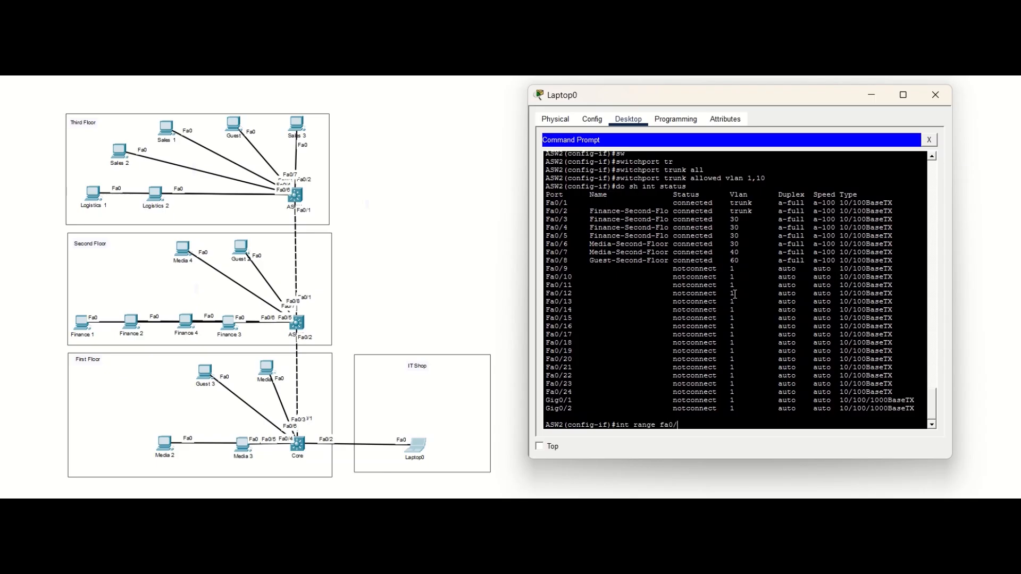
type("9 - 24, gi0/1 - 2")
key("Return")
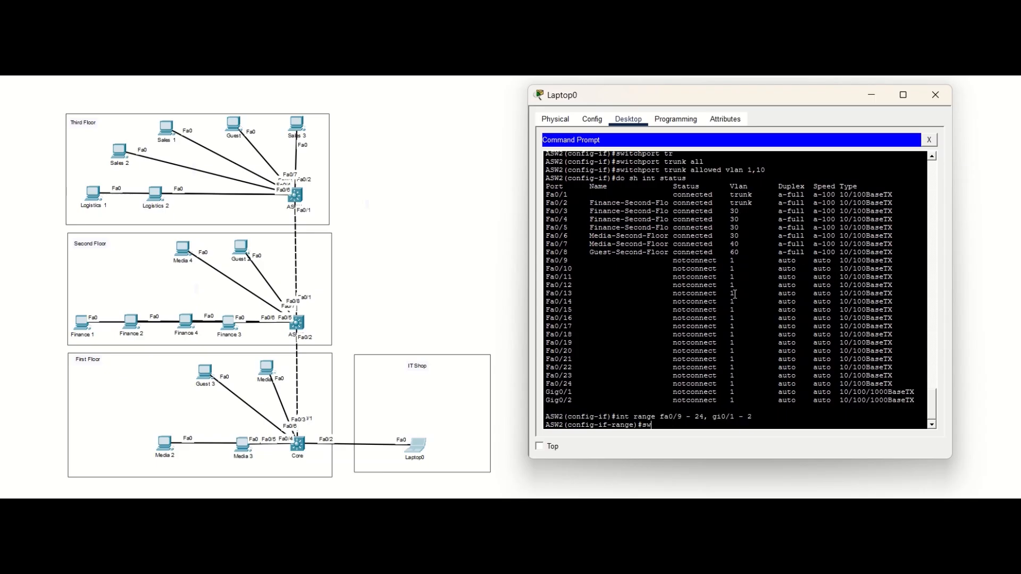
type("sw")
key("Tab")
type("mo")
key("Tab")
type("acc")
key("Tab")
key("Return")
Step: Enable port security with sticky MAC addresses on the selected ASW2 port range and save the configuration
type("switchport port-security")
key("Return")
type("switchport port-security m")
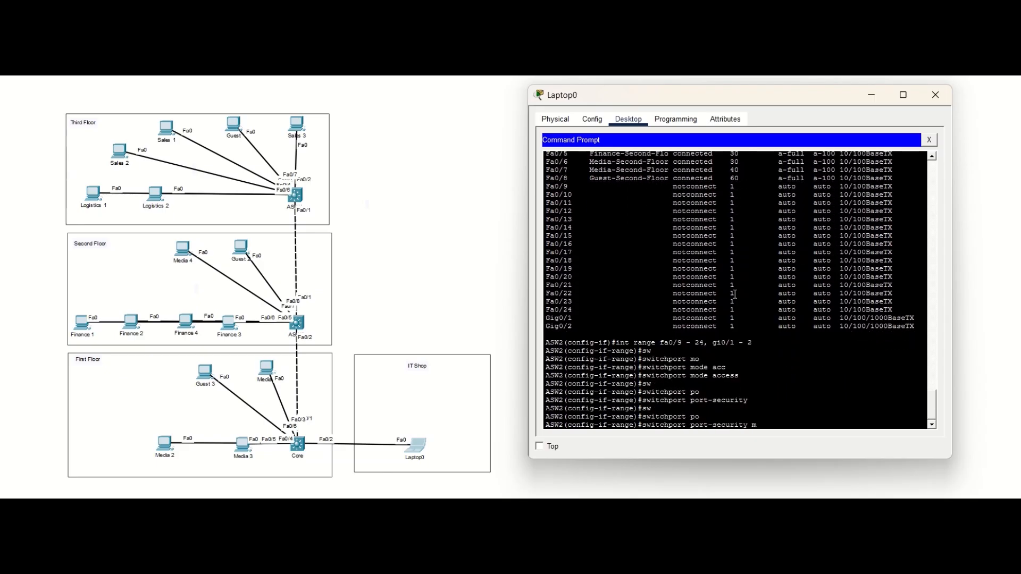
type("ac-address sti")
key("Tab")
key("Return")
type("do wr")
key("Return")
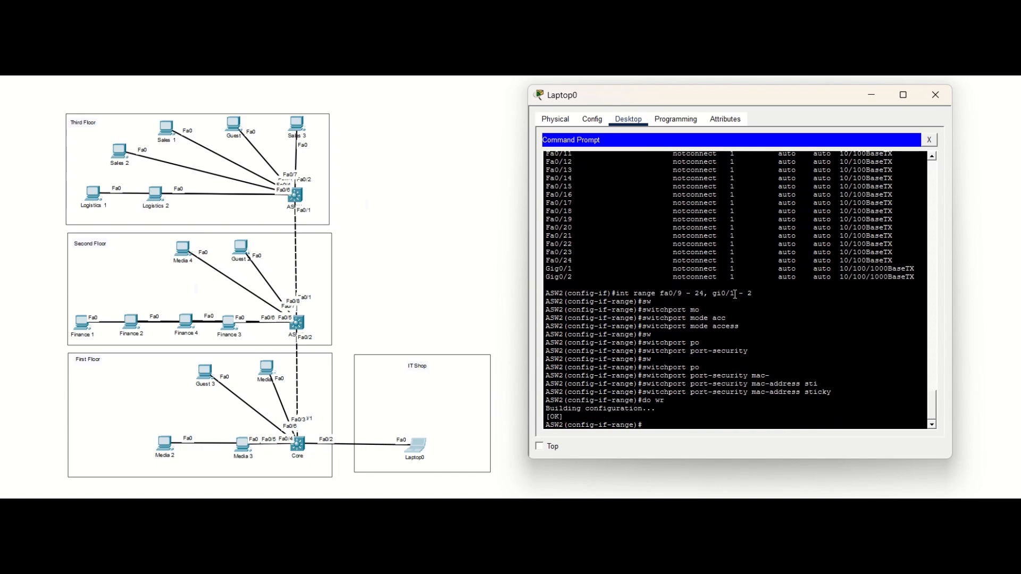
Step: Show ASW2's CDP neighbors in detail to find the next switch's IP address, and close the SSH session
type("do show cdp nei")
type("gh detail")
key("Return")
key("ctrl+c")
key("ctrl+z")
type("exit")
key("Return")
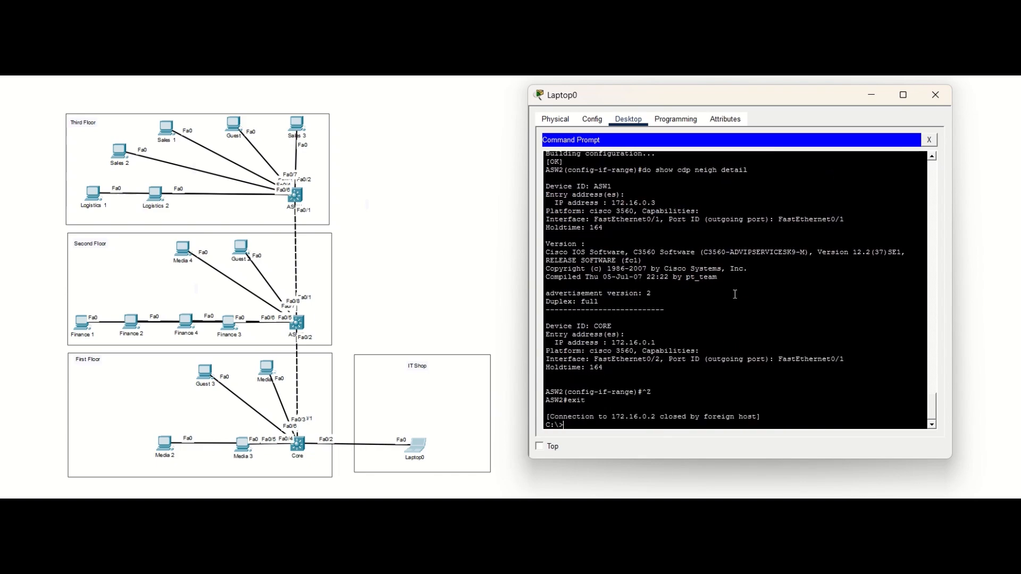
Step: Log in over SSH to 172.16.0.3 as admin with the account password and list its trunk interfaces
key("Up")
key("Return")
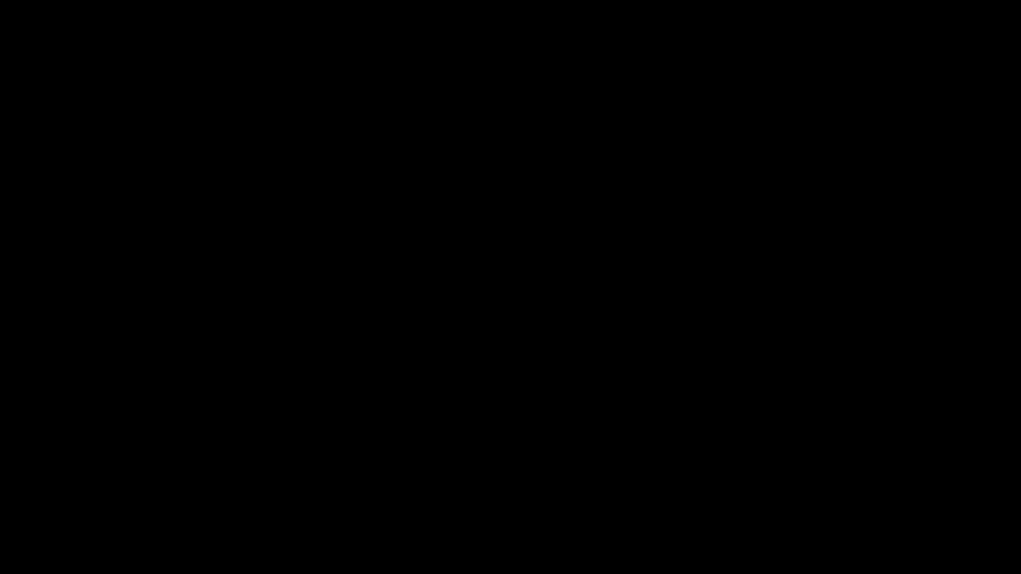
type("sh int trunk")
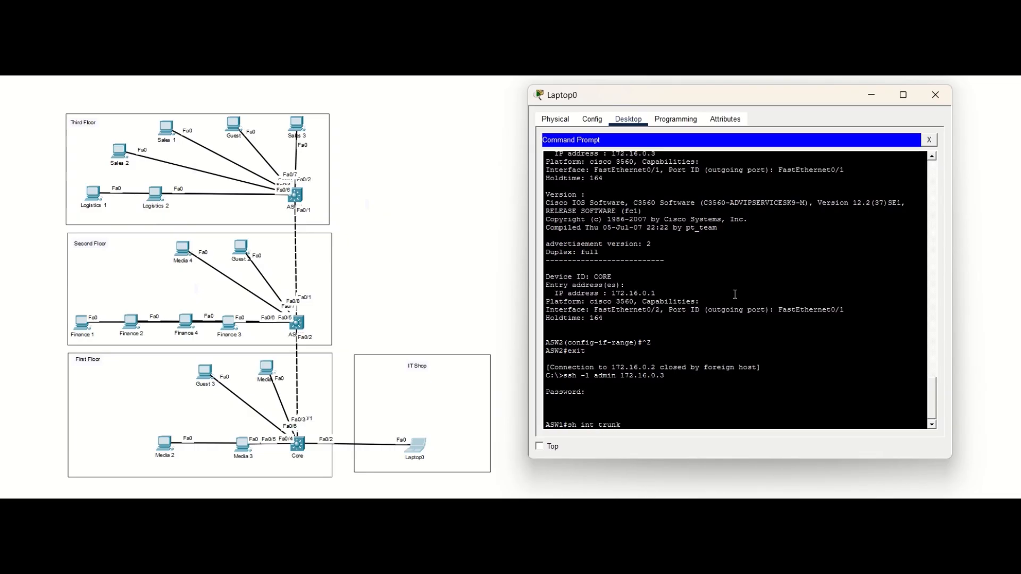
key("Return")
Step: On ASW1, restrict the allowed VLANs on trunk interface Fa0/1 to 1 and 10
type("conf t")
key("Return")
type("int fa0/1")
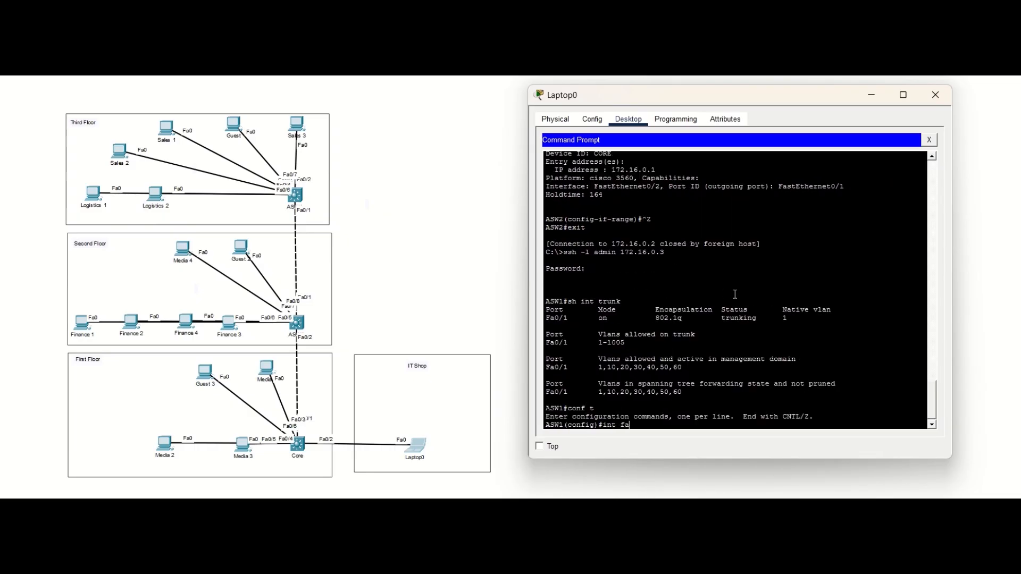
key("Return")
type("sw")
key("Tab")
type("tr")
key("Tab")
type("all")
key("Tab")
type("vlan 1,10")
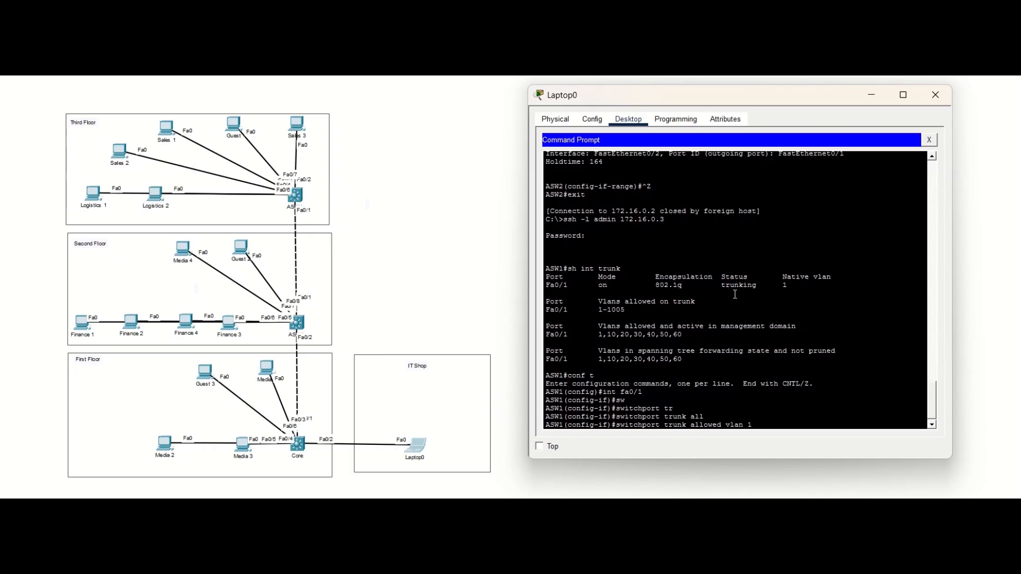
key("Return")
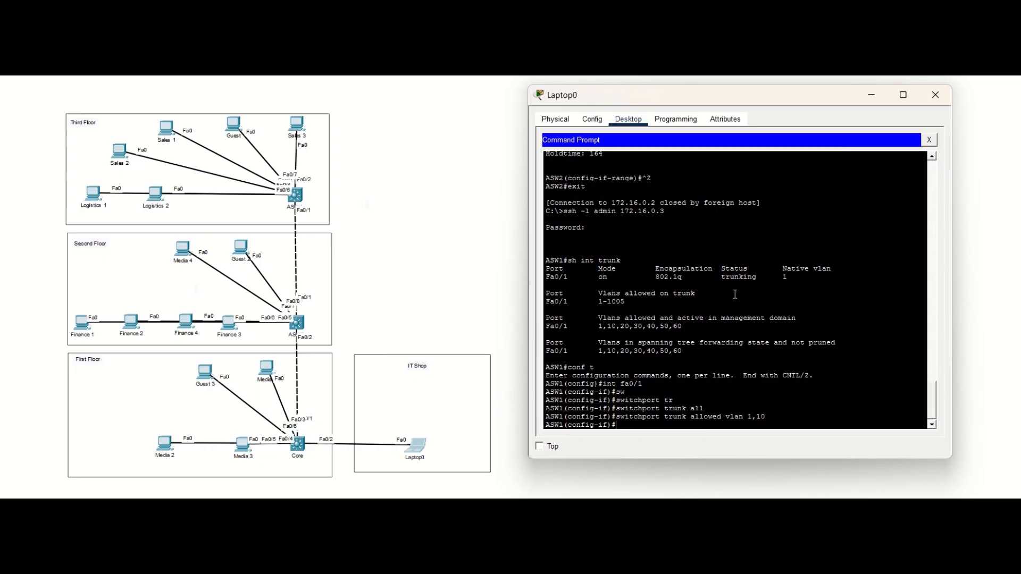
Step: Check ASW1's trunk VLANs, leave configuration mode and show the brief IP interface summary
type("do sh int trunk")
key("Return")
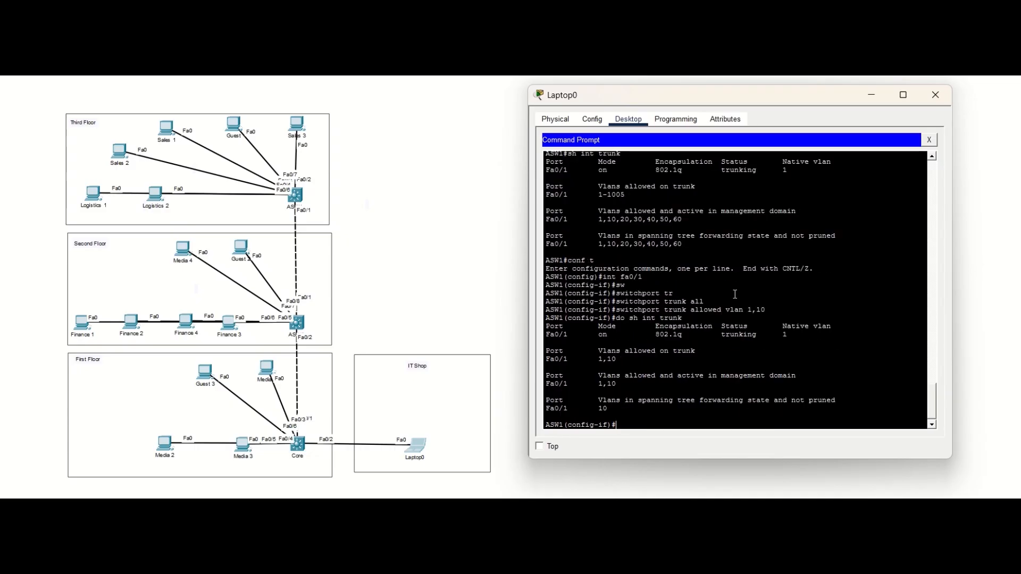
key("ctrl+z")
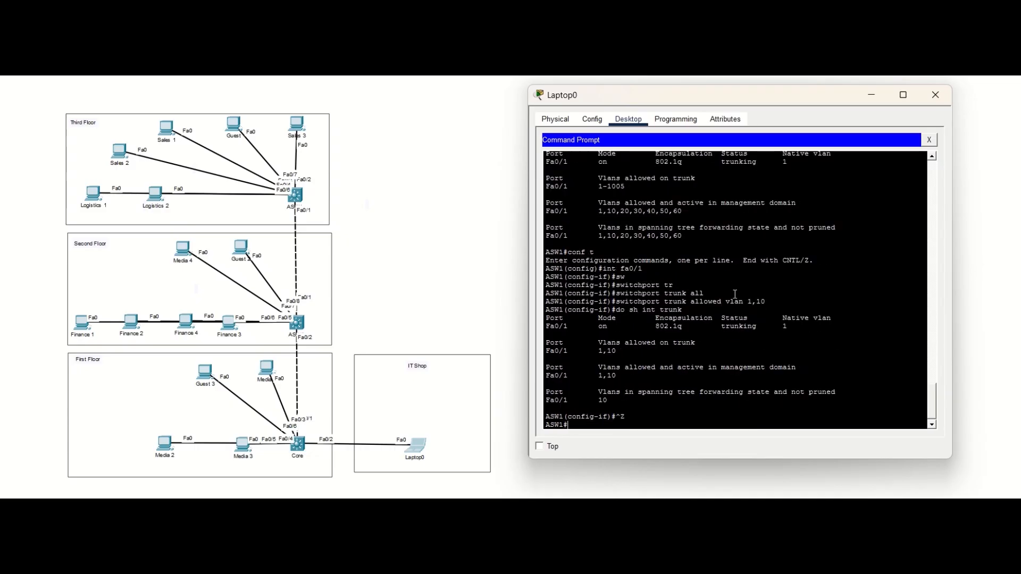
type("sh ip int br")
key("Return")
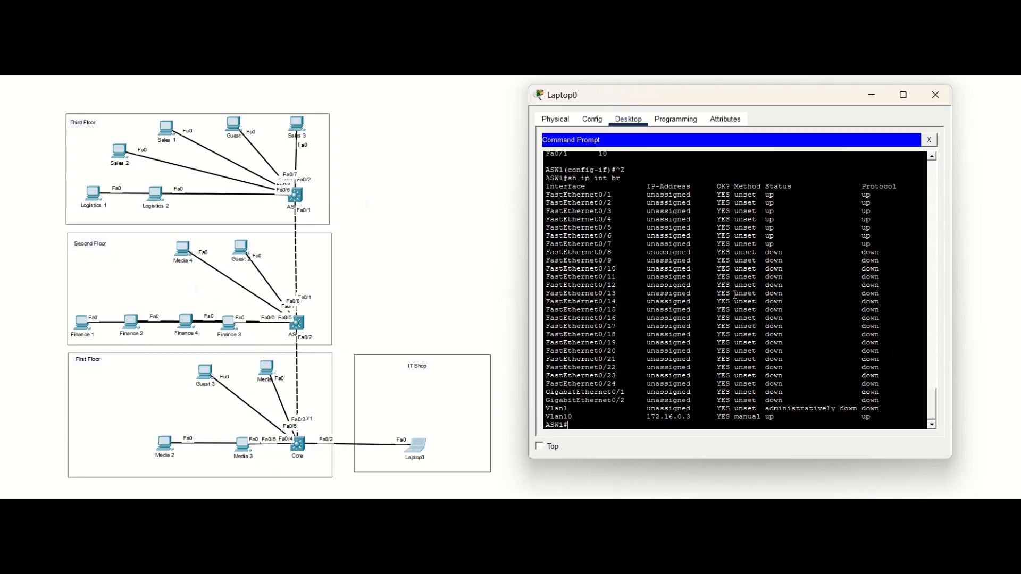
Step: Consult the activity's Sales subnet and assign IP address 192.168.1.1 255.255.255.0 to ASW1's VLAN 20 interface
type("conf t")
key("Return")
type("int")
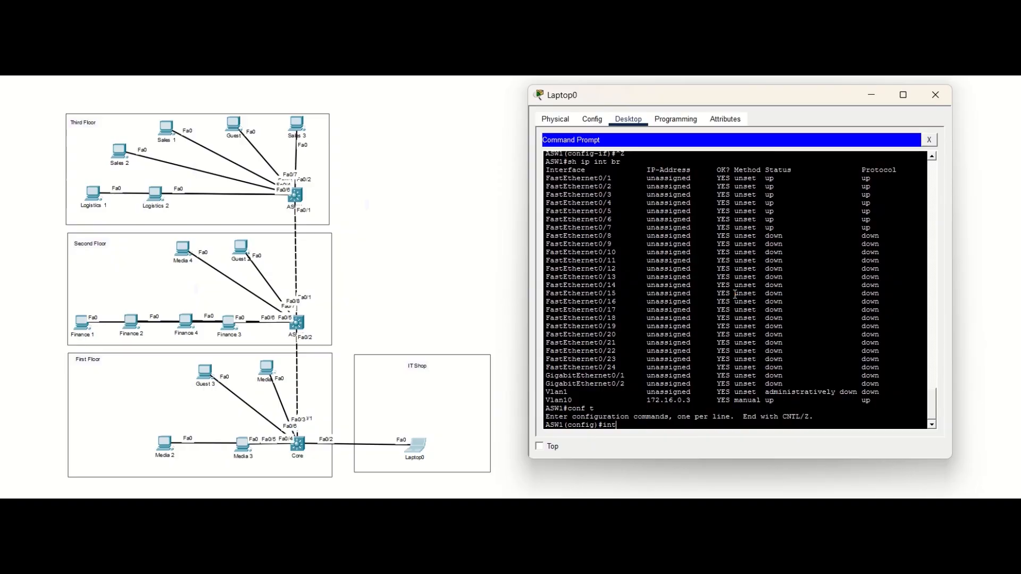
type(" vlan 20")
key("Return")
type("ip add")
key("Tab")
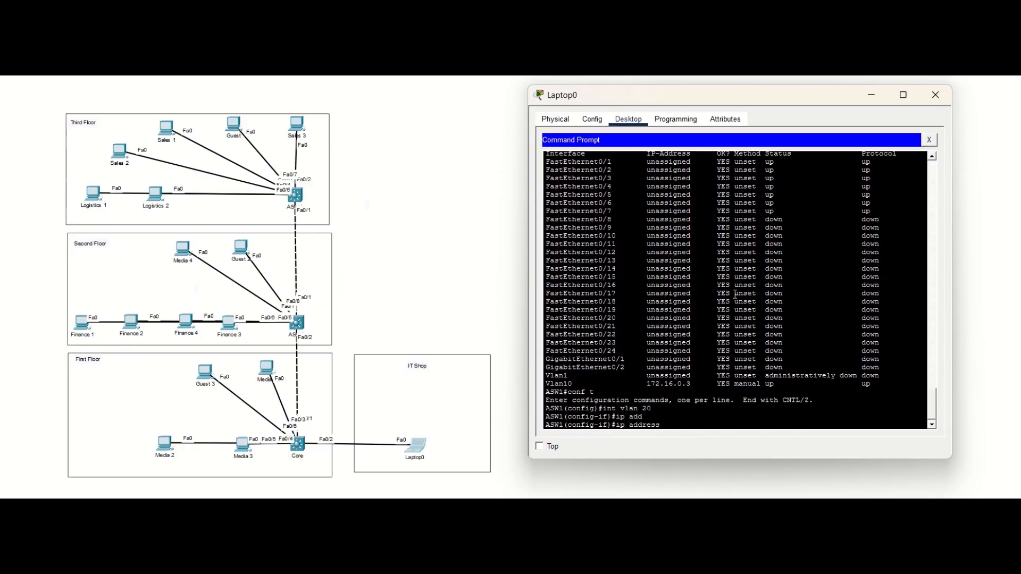
key("alt+Tab")
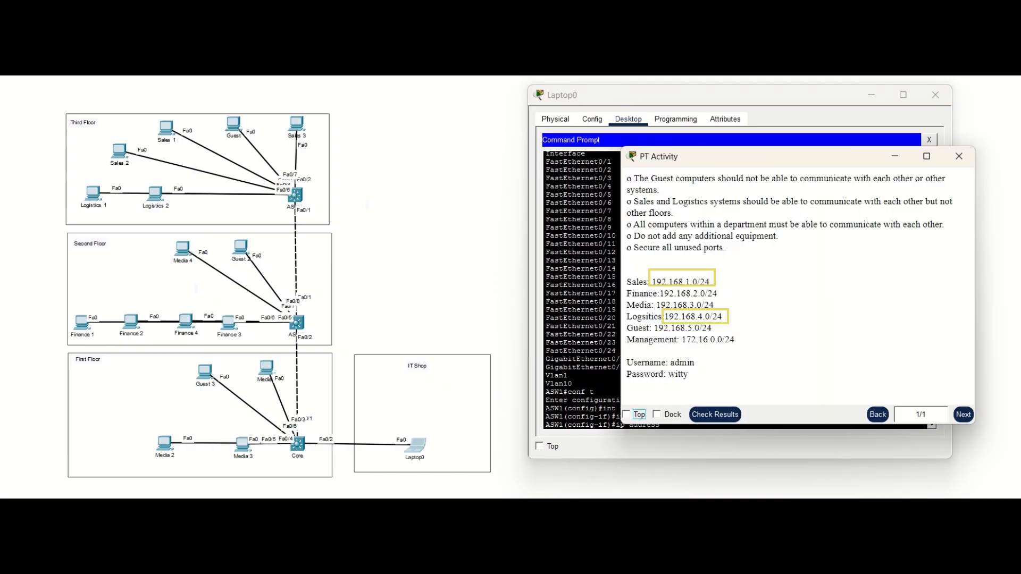
left_click(895, 157)
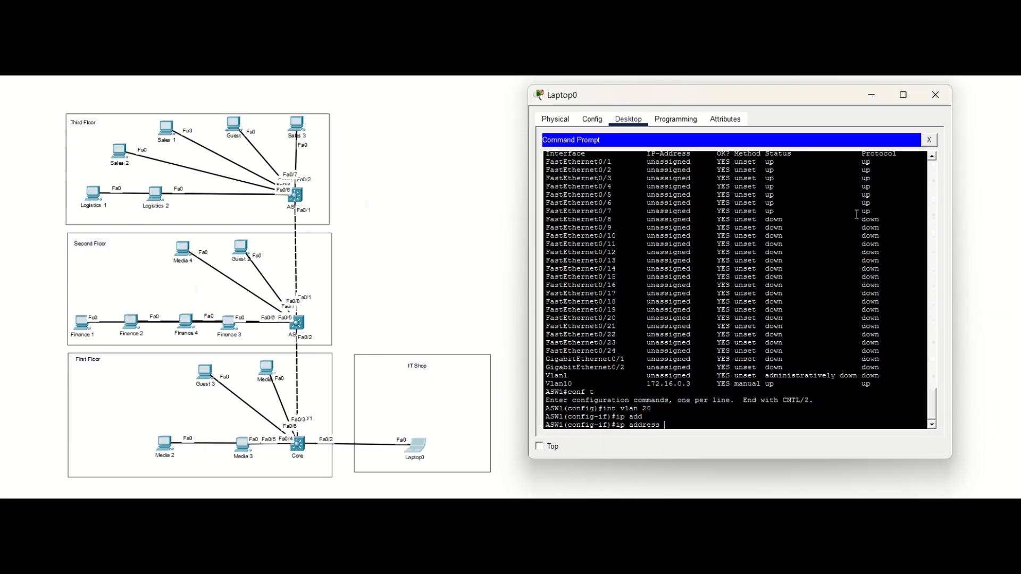
type("192.168.1.1 255.255.255.0")
key("Return")
Step: Assign IP address 192.168.4.1 255.255.255.0 to ASW1's VLAN 50 interface for the Logistics subnet
type("int vlan 50")
key("Return")
type("ip add")
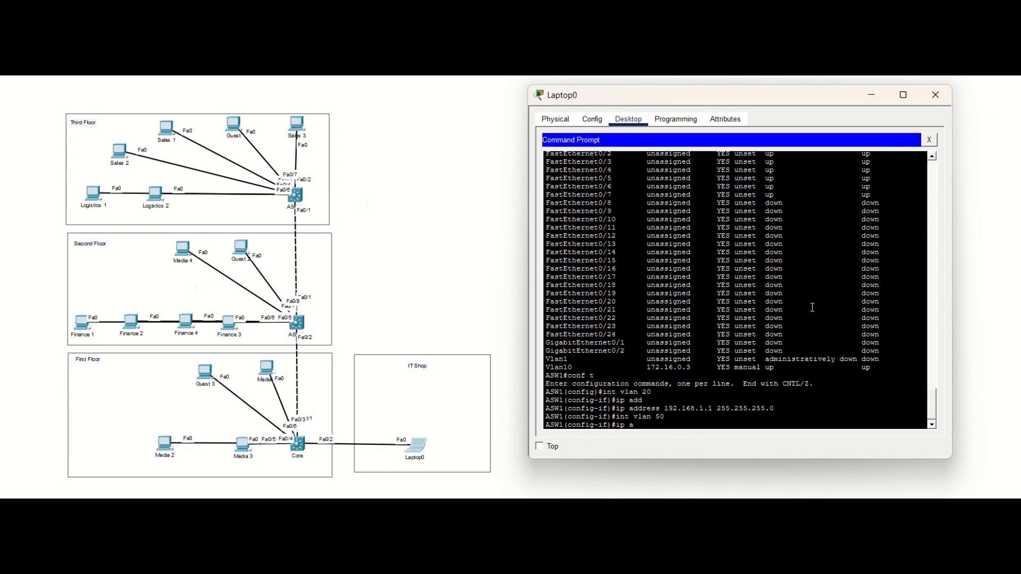
key("Tab")
type("192.168.4.1 255.255.255.0")
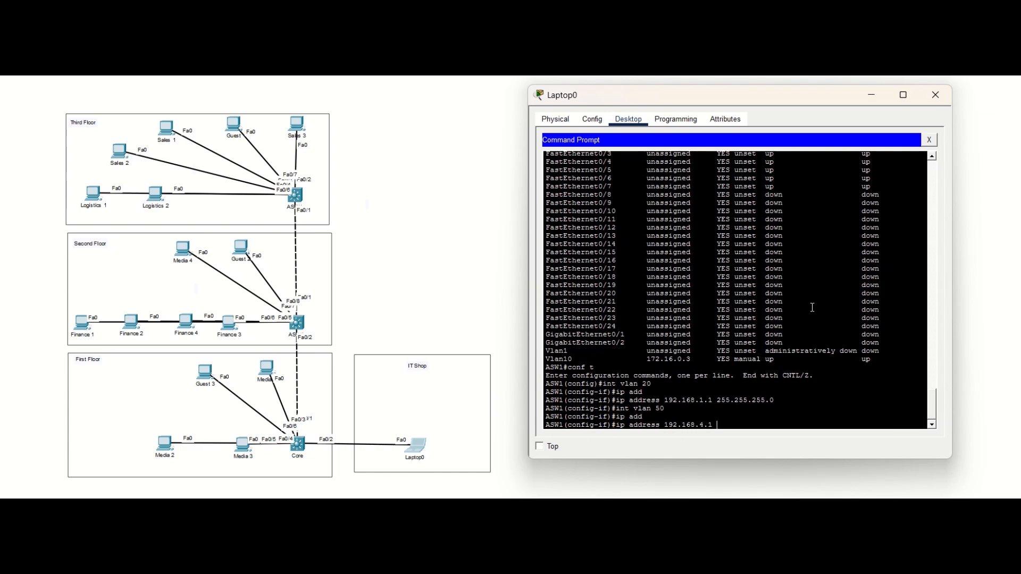
key("Return")
Step: Show ASW1's brief IP interface summary to check the VLAN 20 and VLAN 50 interfaces
type("do")
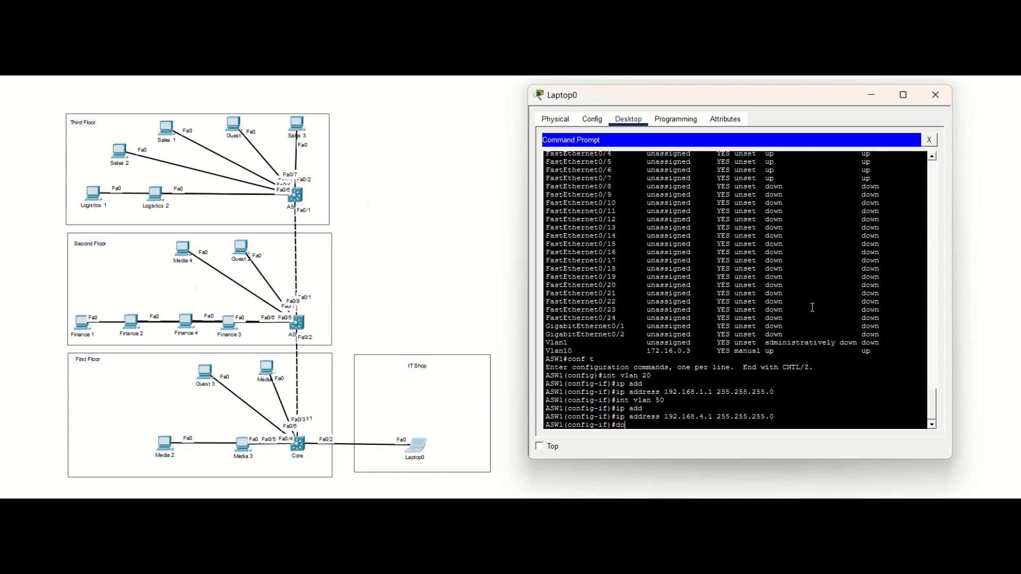
type(" sh ip int br")
key("Return")
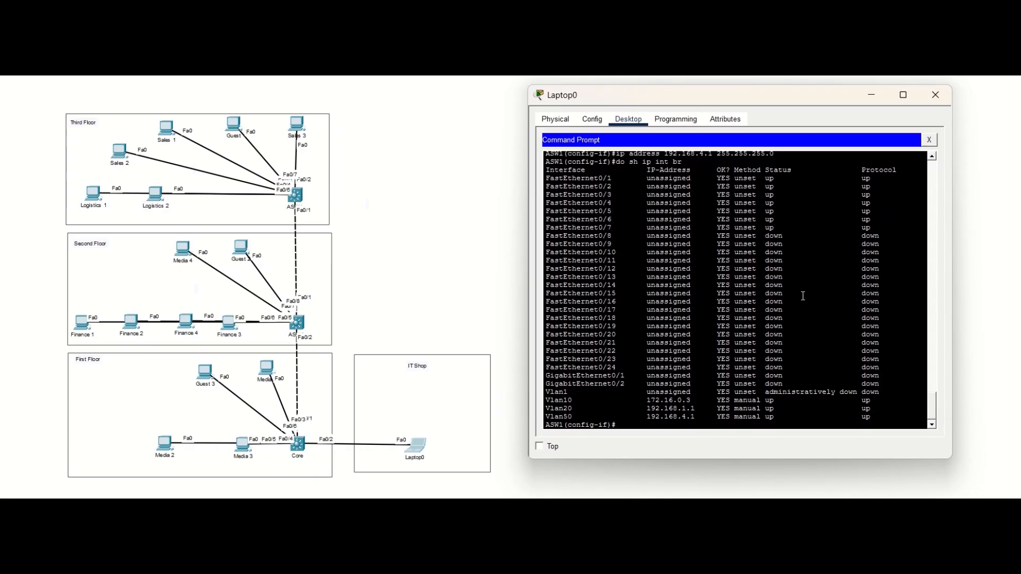
Step: Run ipconfig on Sales 1 to check its IP address and default gateway
left_click(168, 129)
left_click(401, 133)
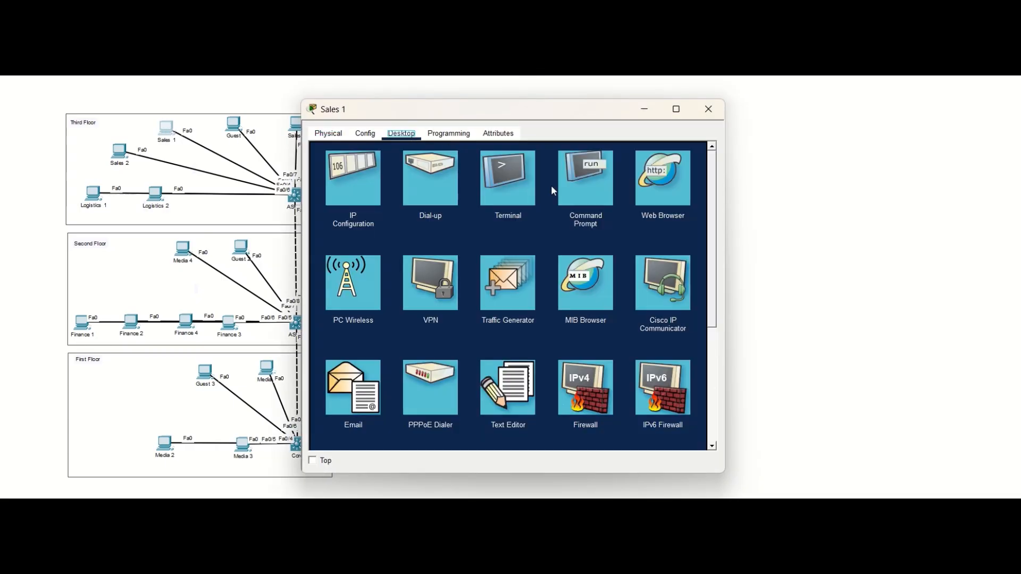
left_click(588, 176)
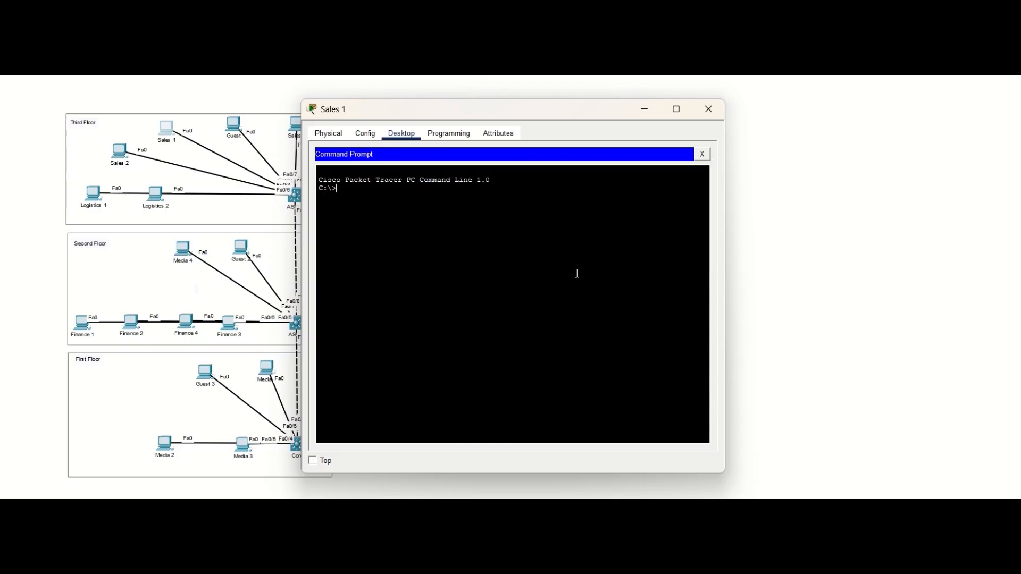
type("ipconfig")
key("Return")
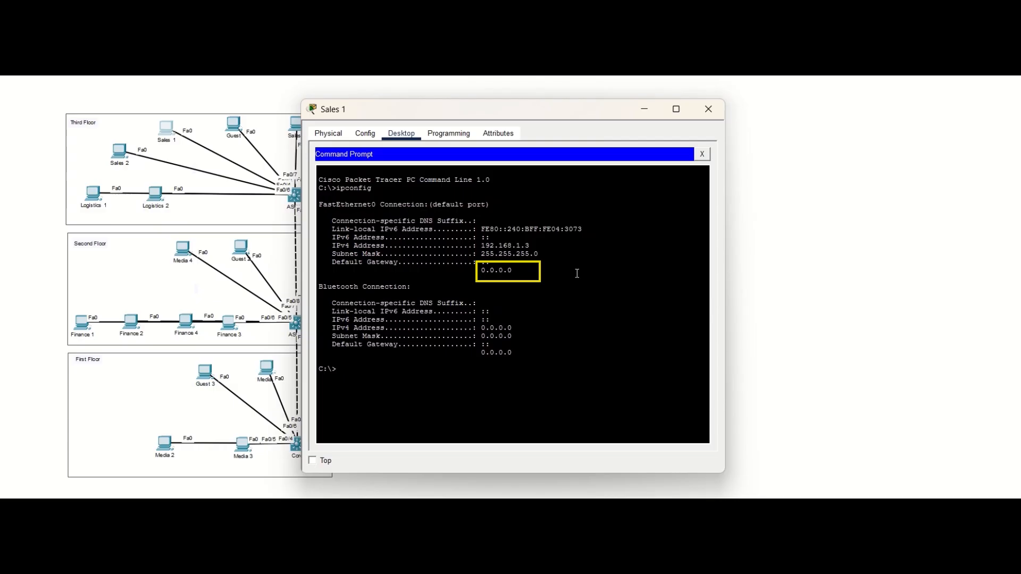
Step: Set Sales 1's IPv4 default gateway to 192.168.1.1 and copy the address for the other Sales computers
left_click(365, 133)
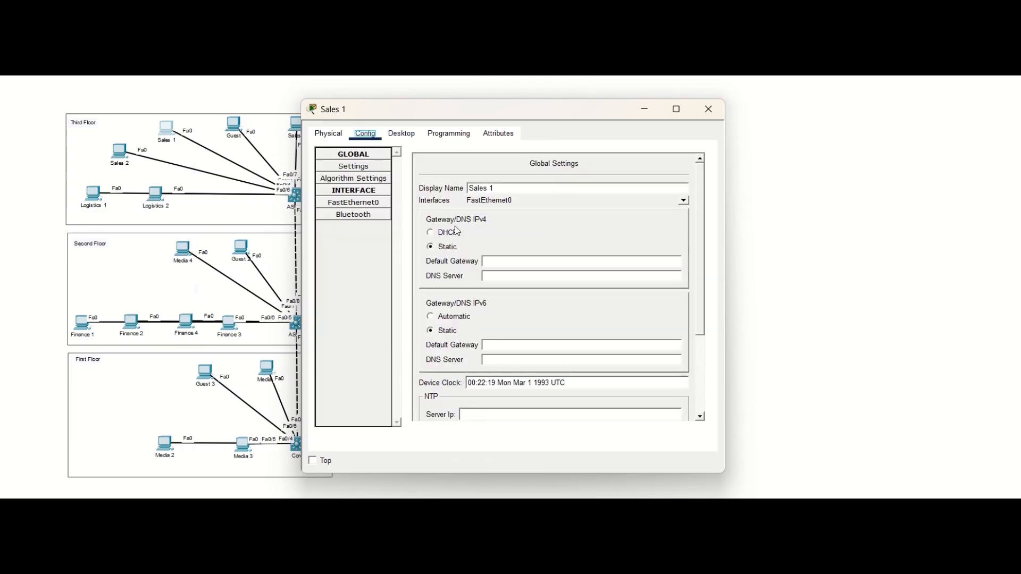
left_click(500, 262)
type("192.168.1.1")
double_click(500, 261)
key("ctrl+c")
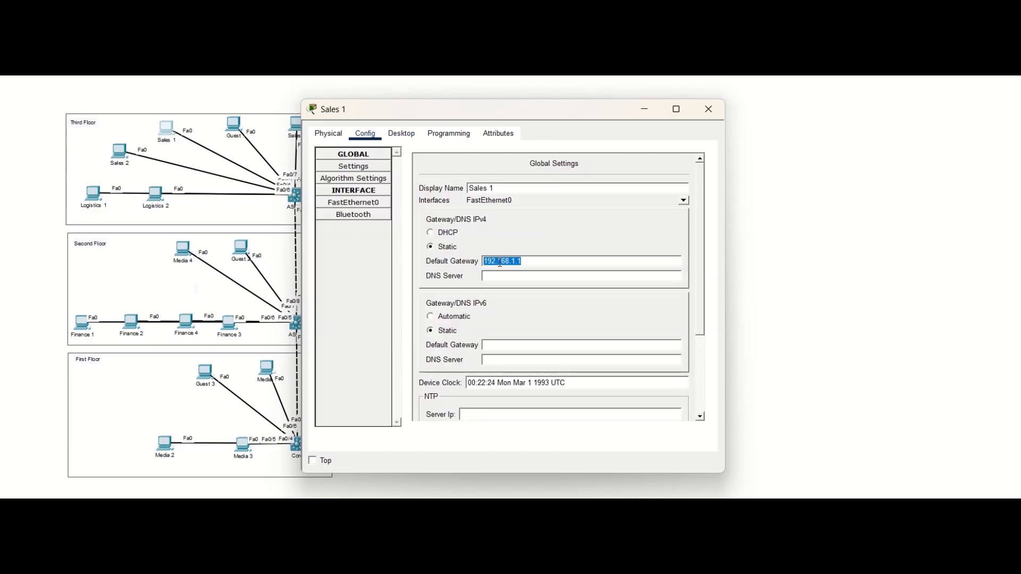
left_click(709, 109)
Step: Set Sales 3's IPv4 default gateway to 192.168.1.1 using the copied address
left_click(296, 128)
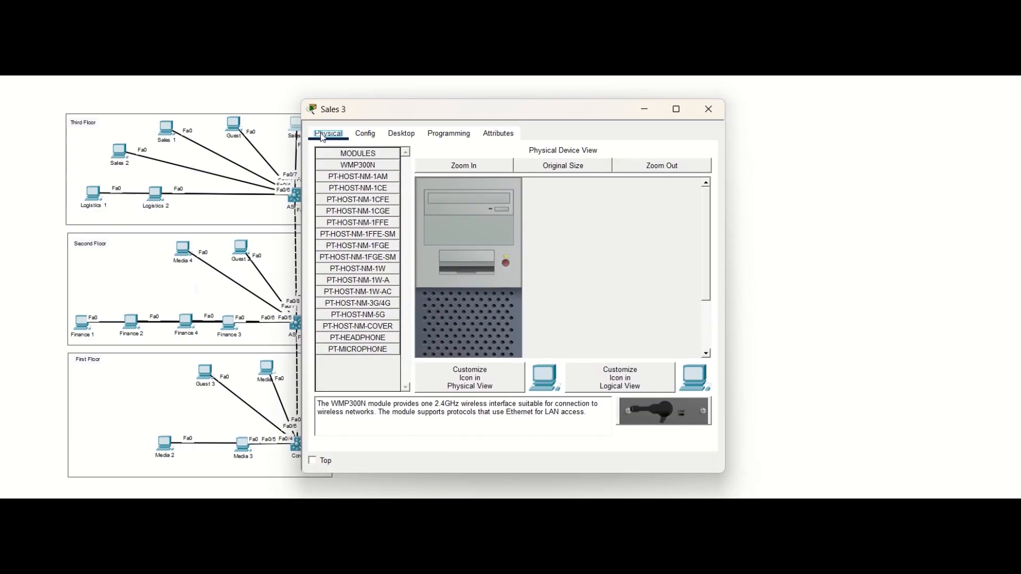
left_click(365, 134)
left_click(499, 262)
key("ctrl+v")
left_click(708, 109)
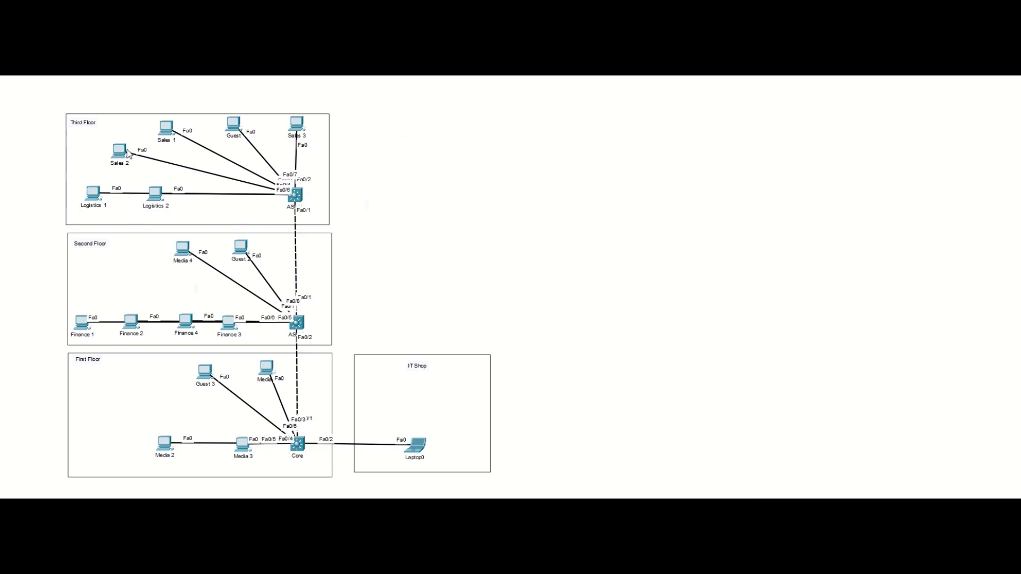
Step: Set Sales 2's IPv4 default gateway to 192.168.1.1 using the copied address
left_click(128, 154)
left_click(364, 134)
left_click(499, 261)
key("ctrl+v")
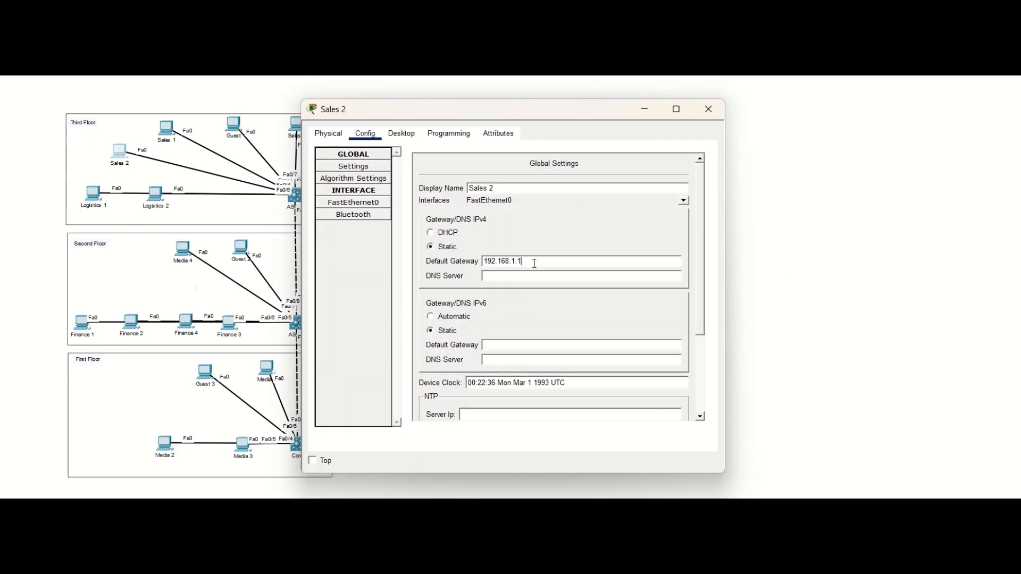
left_click(810, 249)
Step: Run ipconfig on Logistics 1 to check its IP address and default gateway
left_click(91, 195)
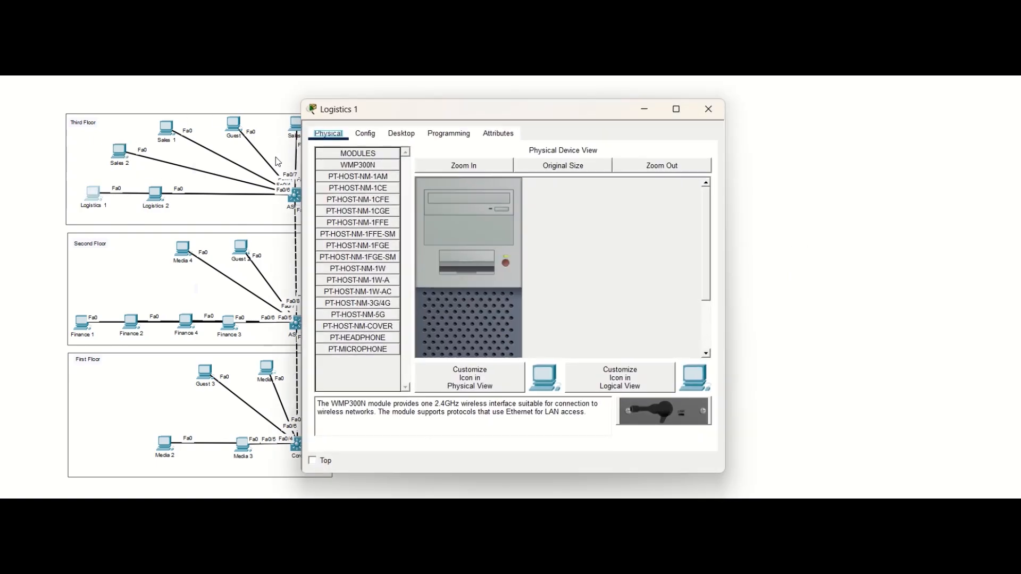
left_click(401, 134)
left_click(596, 192)
type("ipconfig")
key("Return")
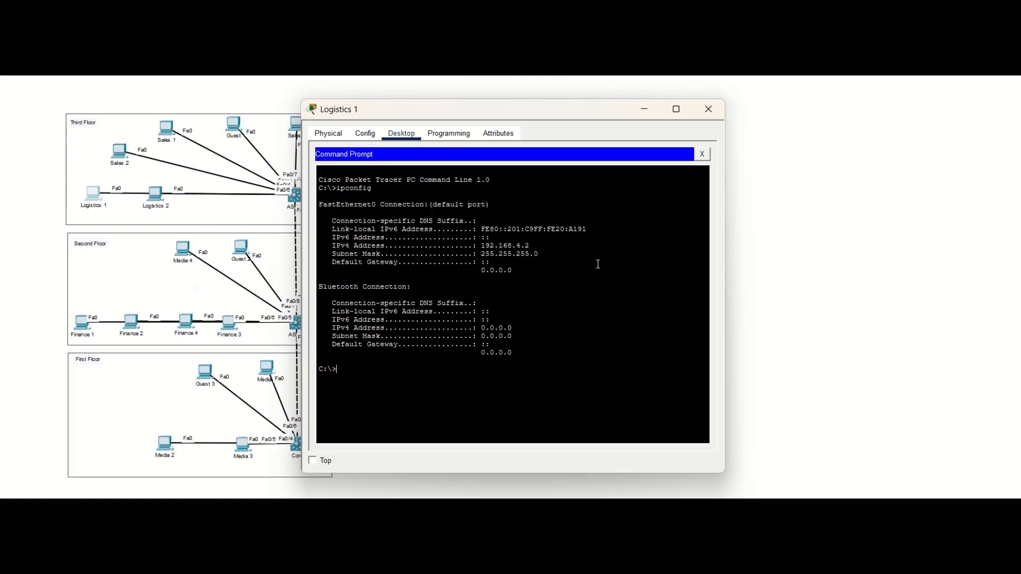
Step: Set Logistics 1's IPv4 default gateway to 192.168.4.1 and copy the address for the other Logistics computer
left_click(365, 134)
left_click(498, 261)
type("192.168.4.1")
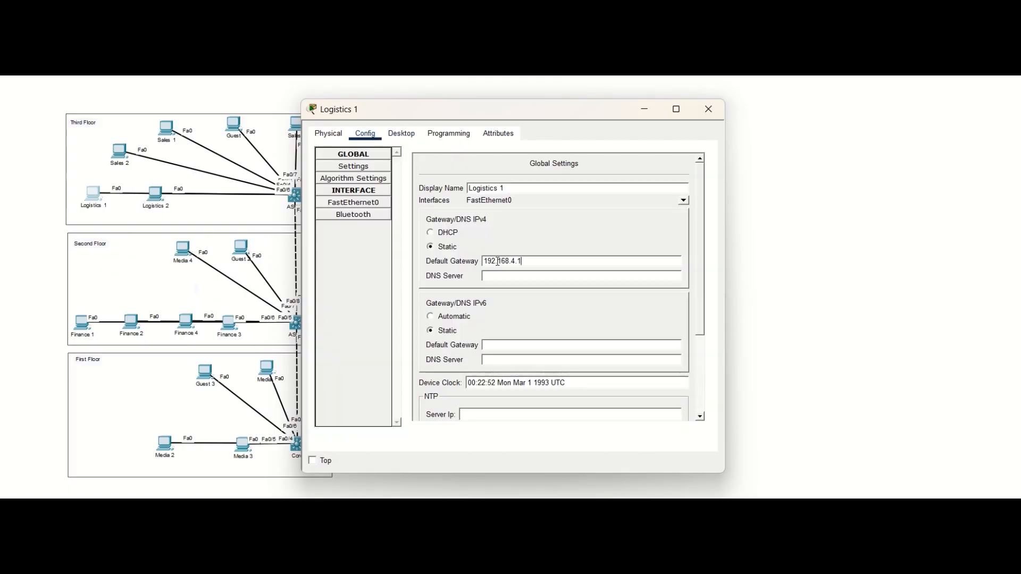
triple_click(498, 261)
key("ctrl+c")
left_click(708, 109)
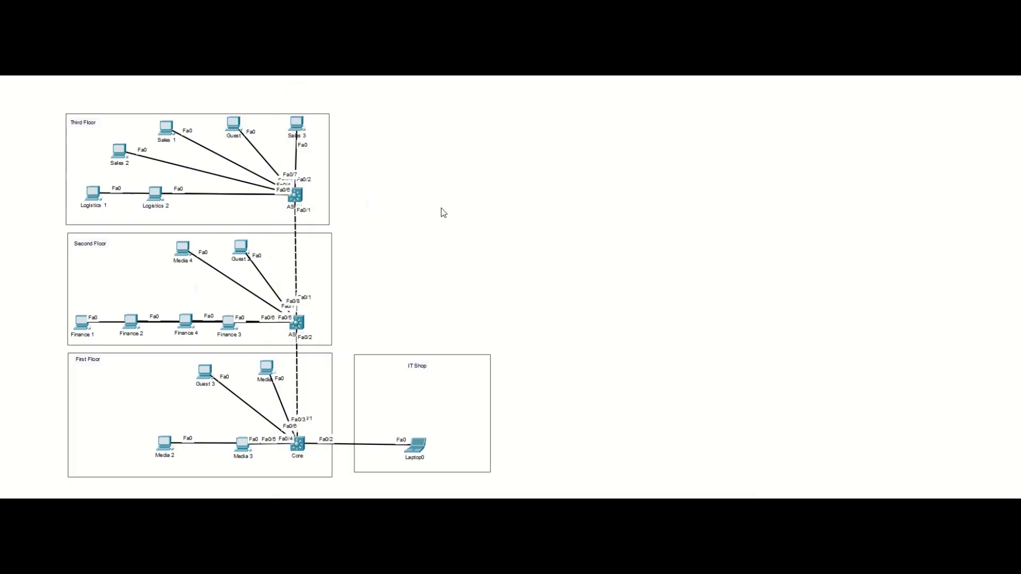
Step: Set Logistics 2's IPv4 default gateway to 192.168.4.1 using the copied address
left_click(154, 195)
left_click(401, 133)
left_click(365, 133)
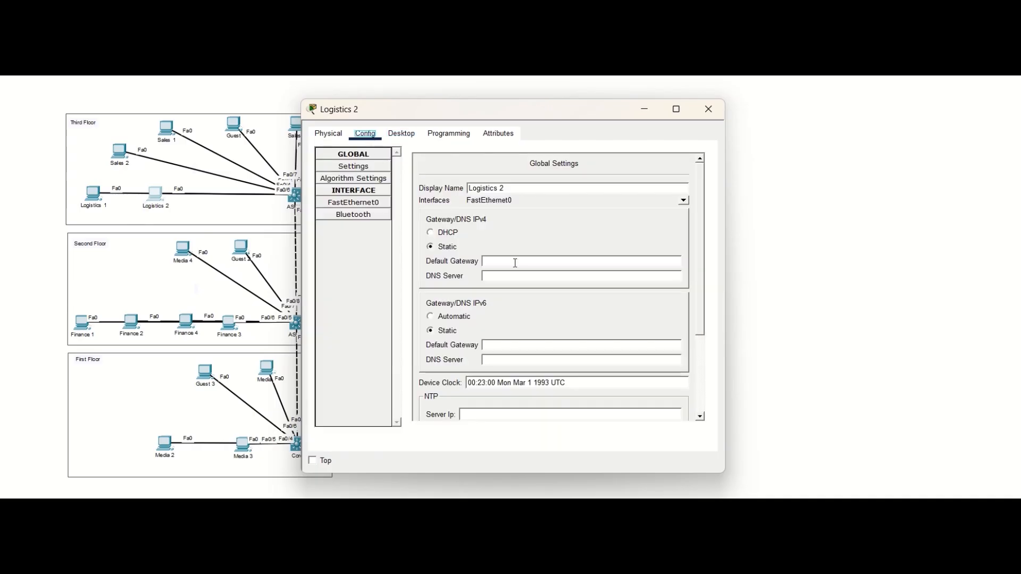
left_click(515, 261)
key("ctrl+v")
Step: Ping 192.168.1.3 (Sales 1) from Logistics 2's command prompt to test Sales–Logistics routing
left_click(401, 133)
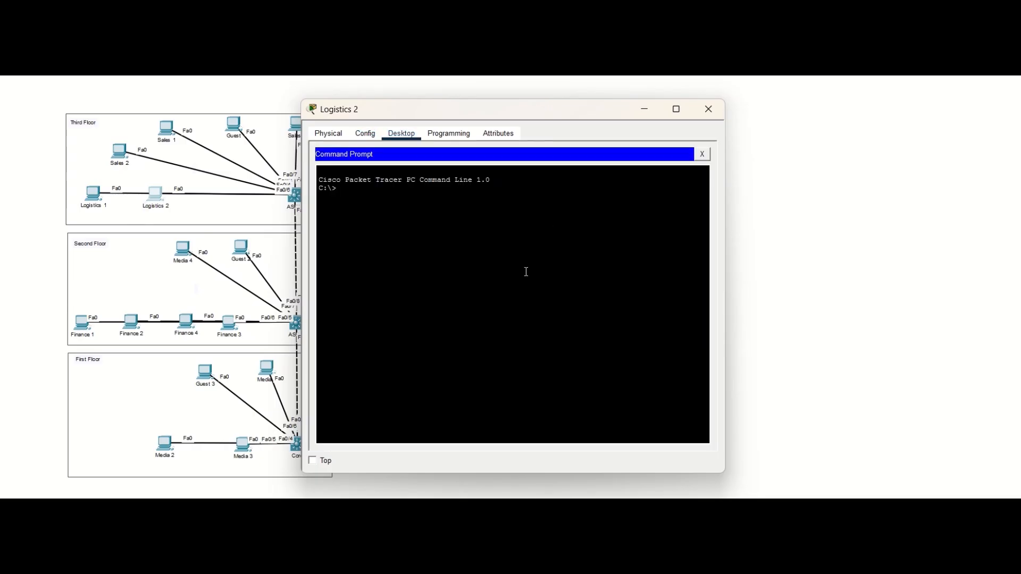
type("ping 192.168.1.3")
key("Return")
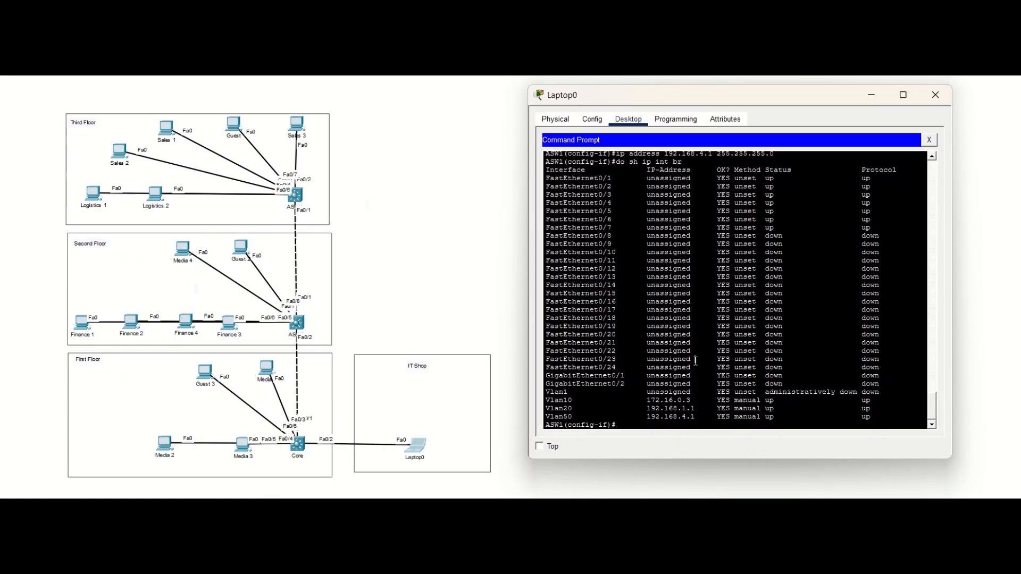
Step: Check ASW1's port security and set the unused ports Fa0/8–24 and Gi0/1–2 to switchport access mode
type("do show port-security")
key("Return")
type("int ")
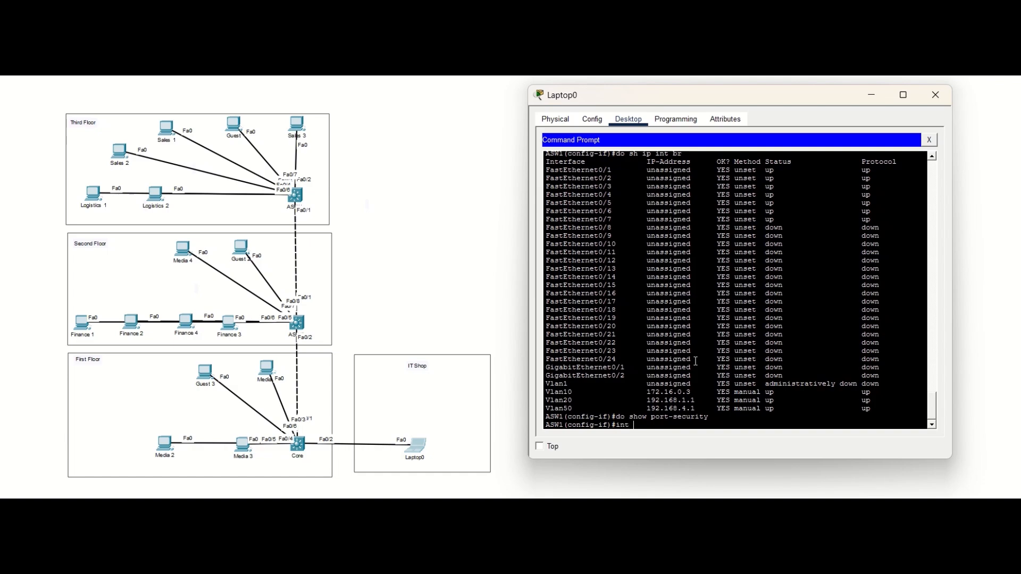
type("range fa0/8 - 24, gi0/1 - 2")
key("Return")
type("sw")
key("Tab")
type("mo")
key("Tab")
type("acc")
key("Tab")
key("Return")
Step: Enable port security with sticky MAC address learning on ASW1's unused port range
type("switchport port-security")
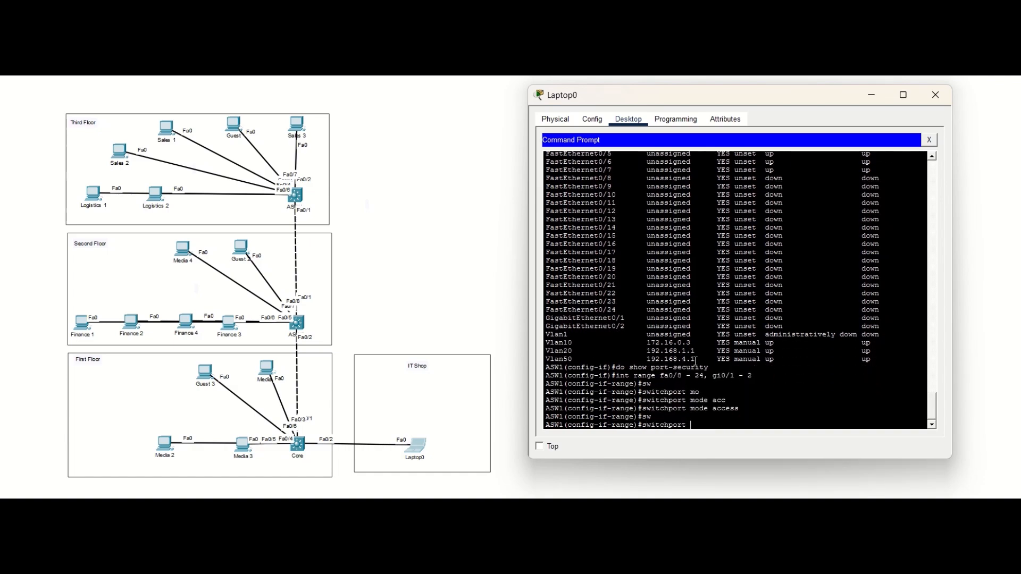
key("Return")
type("switchport port-security mac-address sticky")
key("Return")
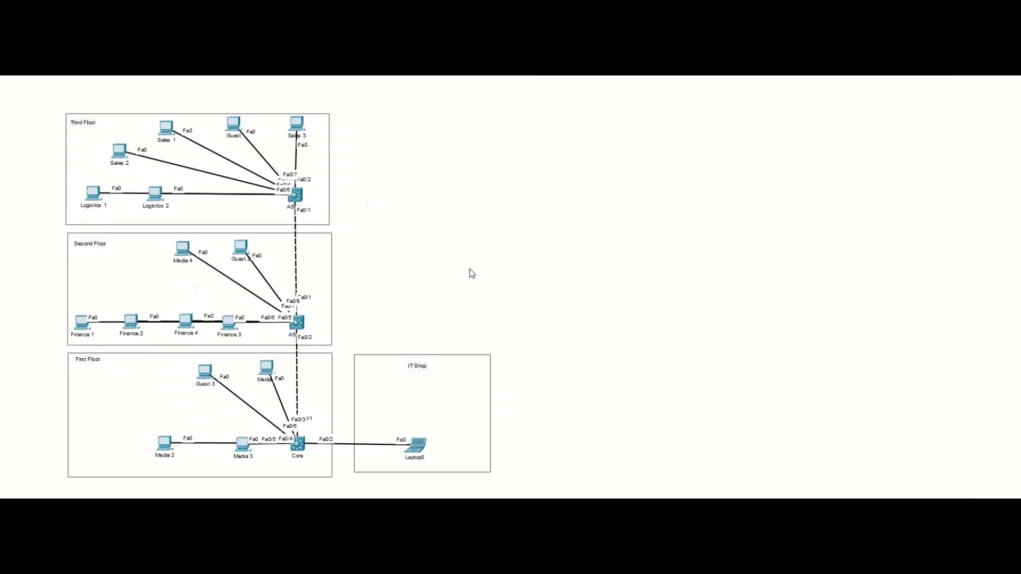
Step: Bring up the PT Activity instructions to review the department isolation and port security requirements
left_click(275, 496)
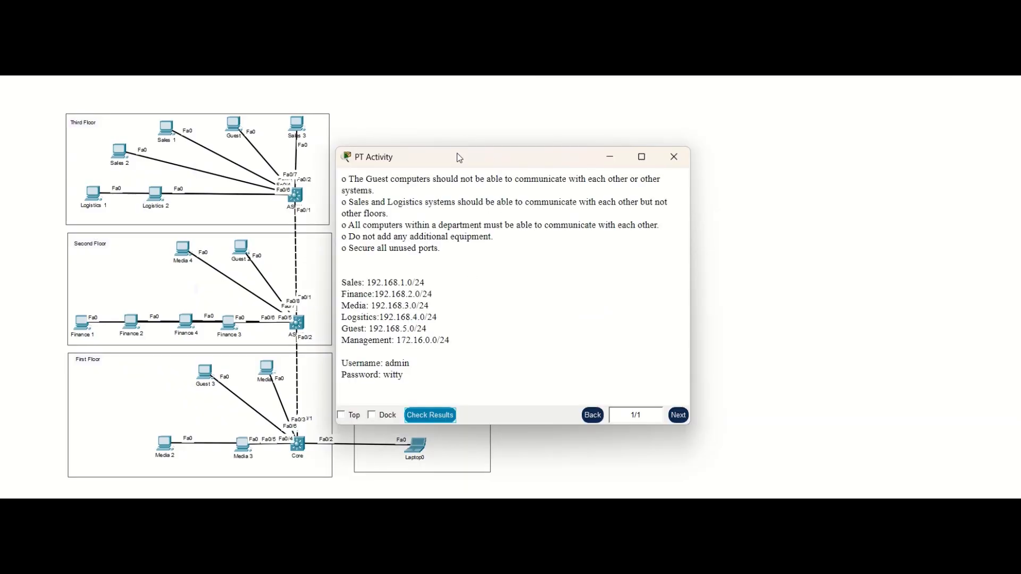